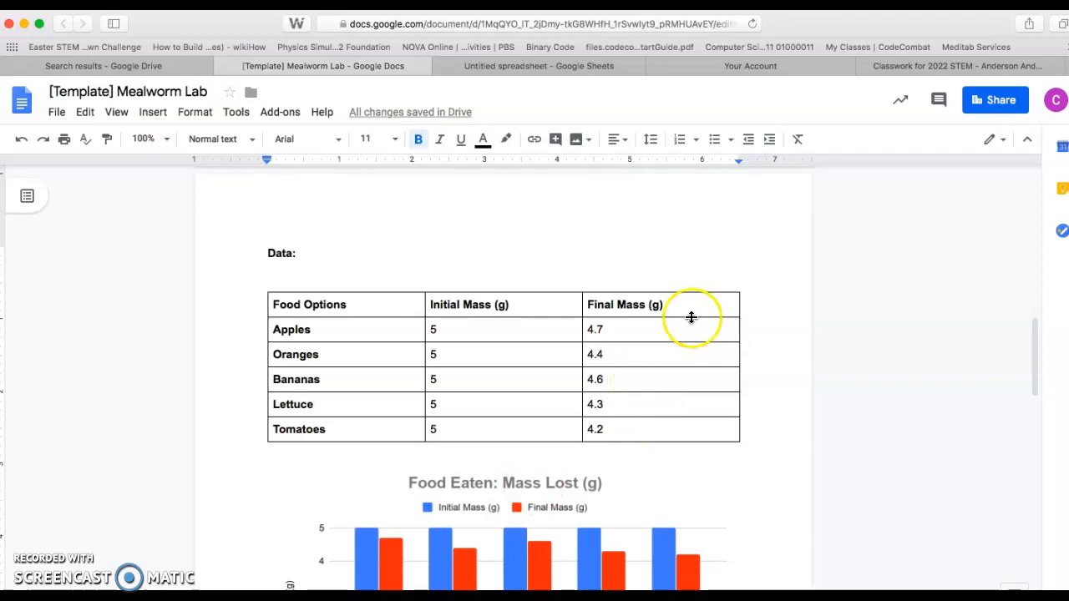
left_click(705, 332)
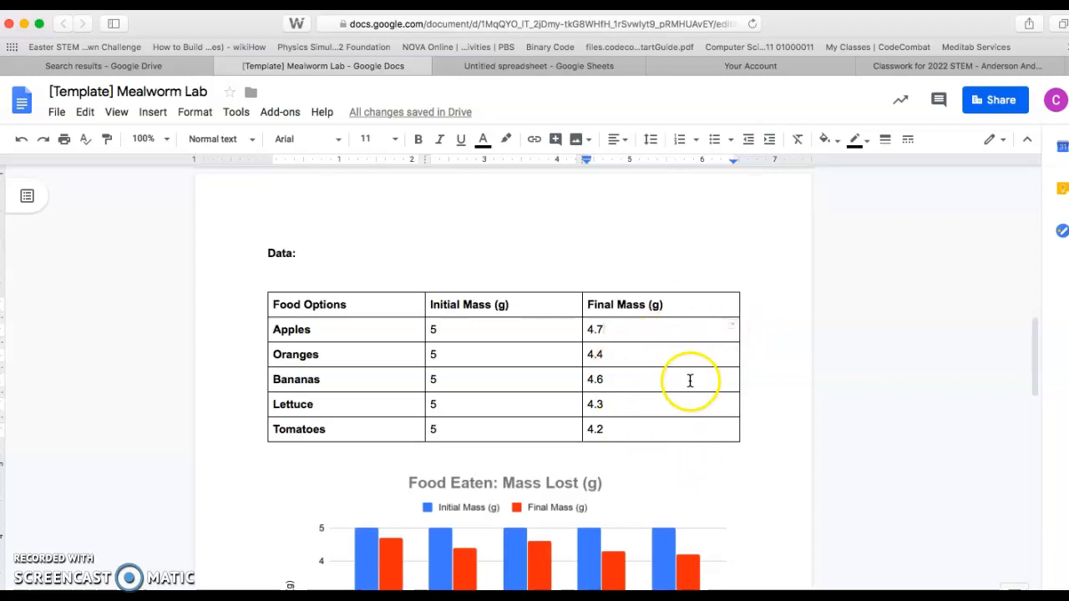
right_click(700, 333)
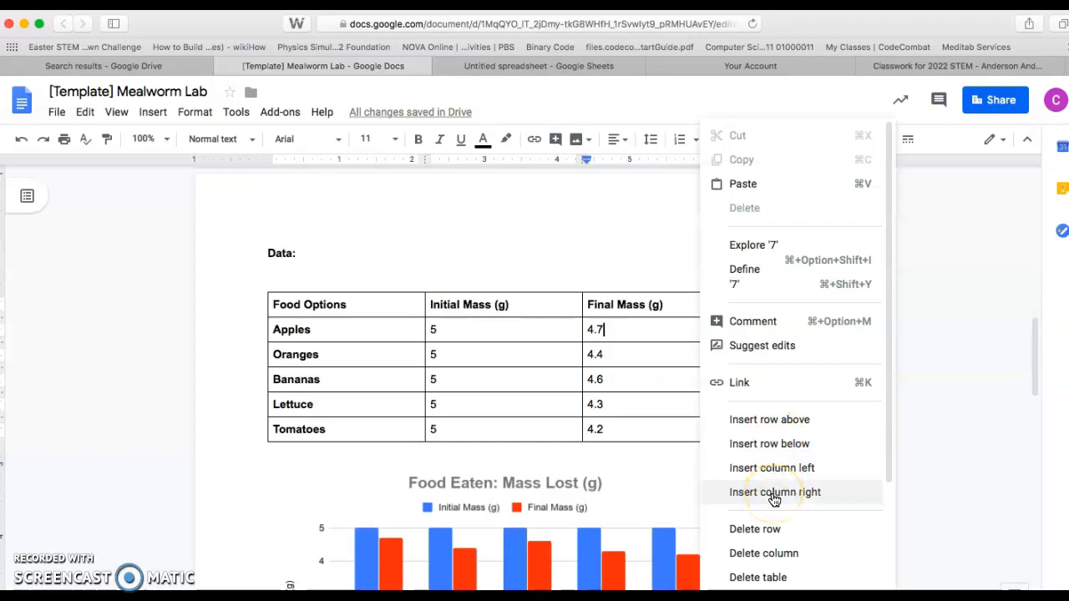
left_click(657, 334)
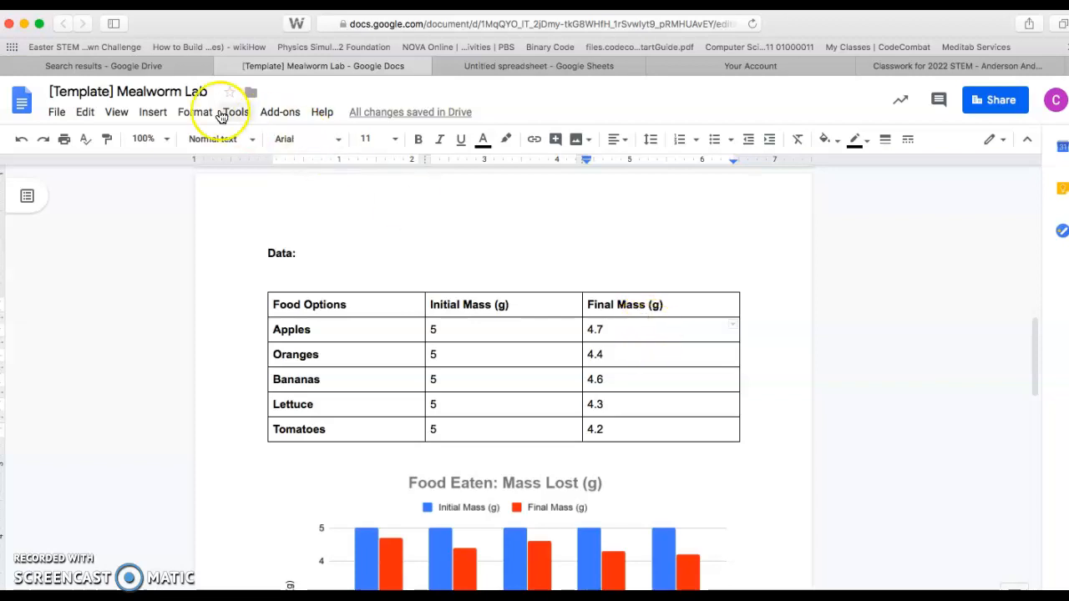
left_click(155, 112)
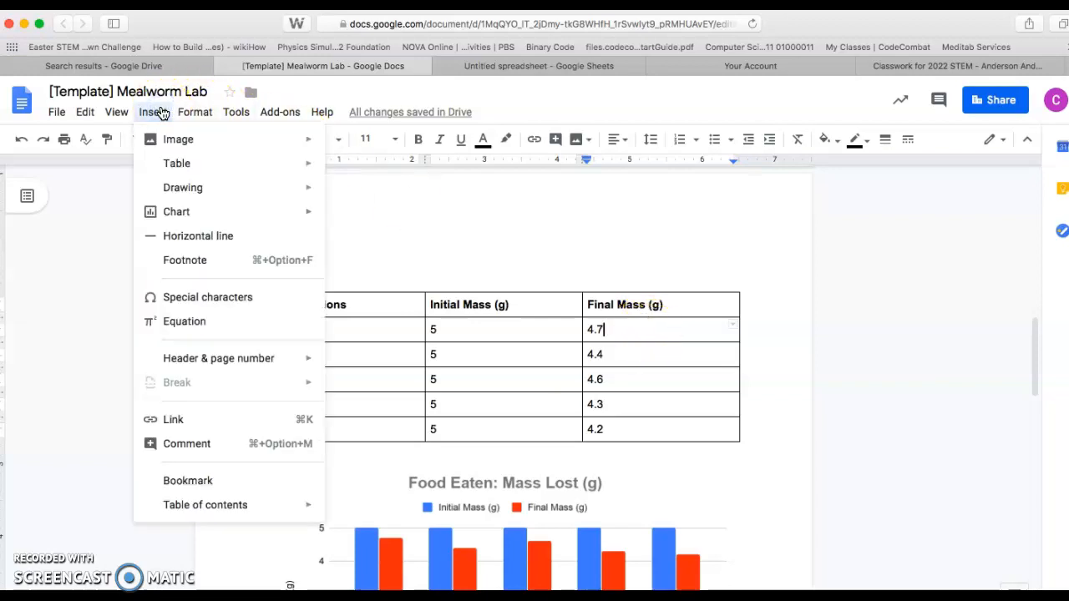
left_click_drag(694, 430, 623, 304)
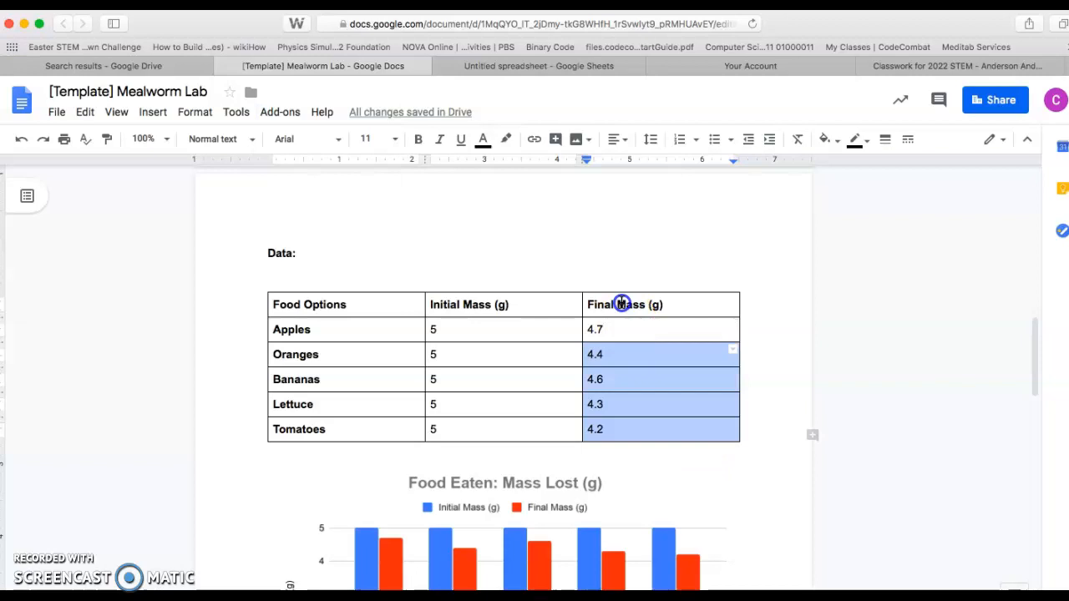
left_click(153, 112)
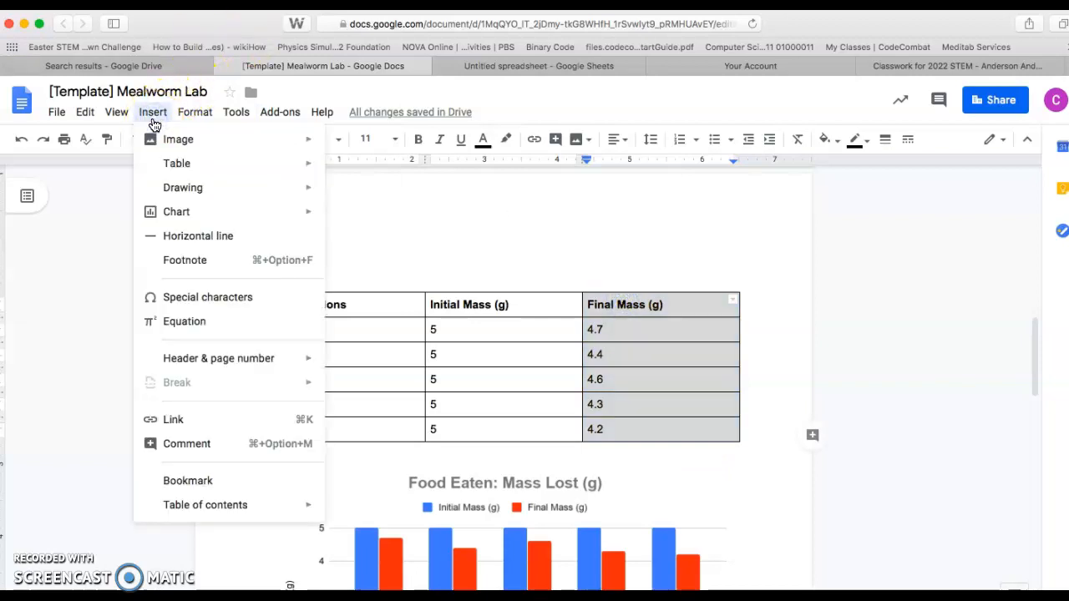
left_click(208, 123)
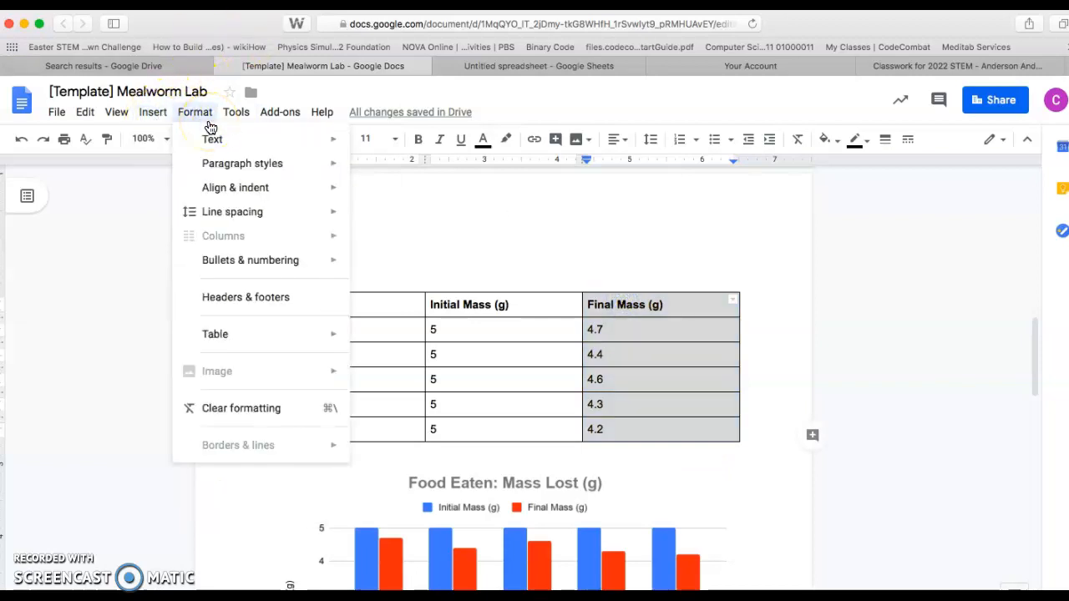
left_click(584, 362)
left_click(689, 361)
Step: Insert a column to the right of Final Mass (g) in the data table and head it "Mass Lost (g)"
left_click(691, 432)
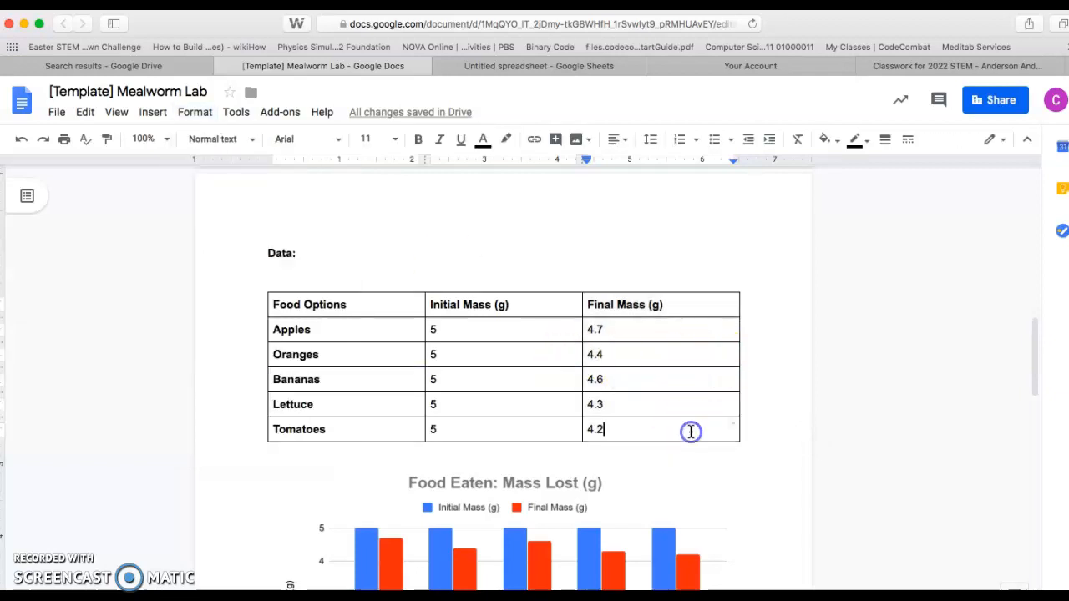
right_click(691, 432)
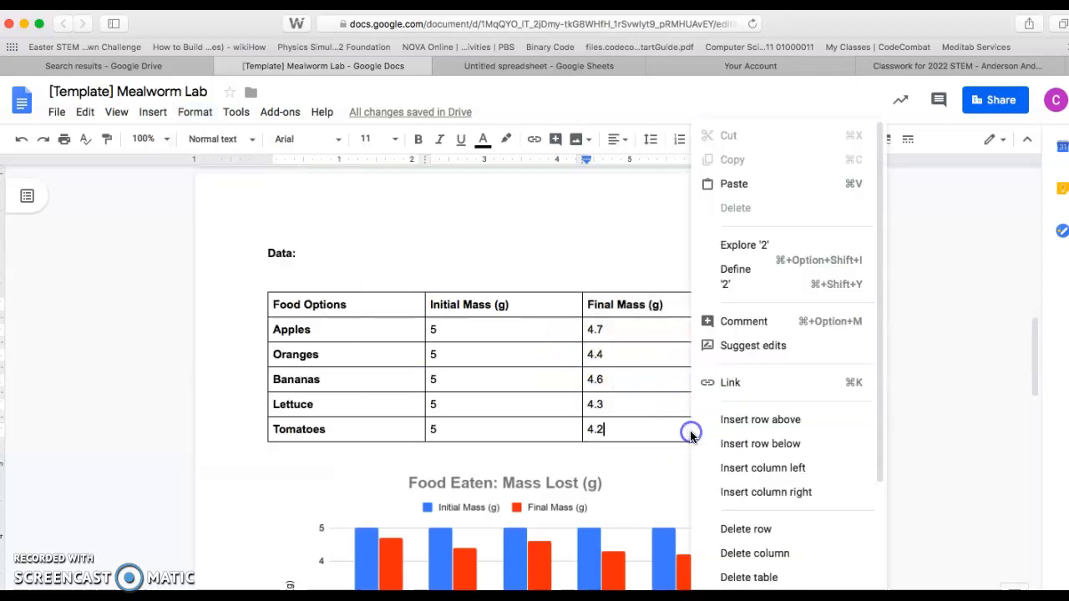
left_click(787, 492)
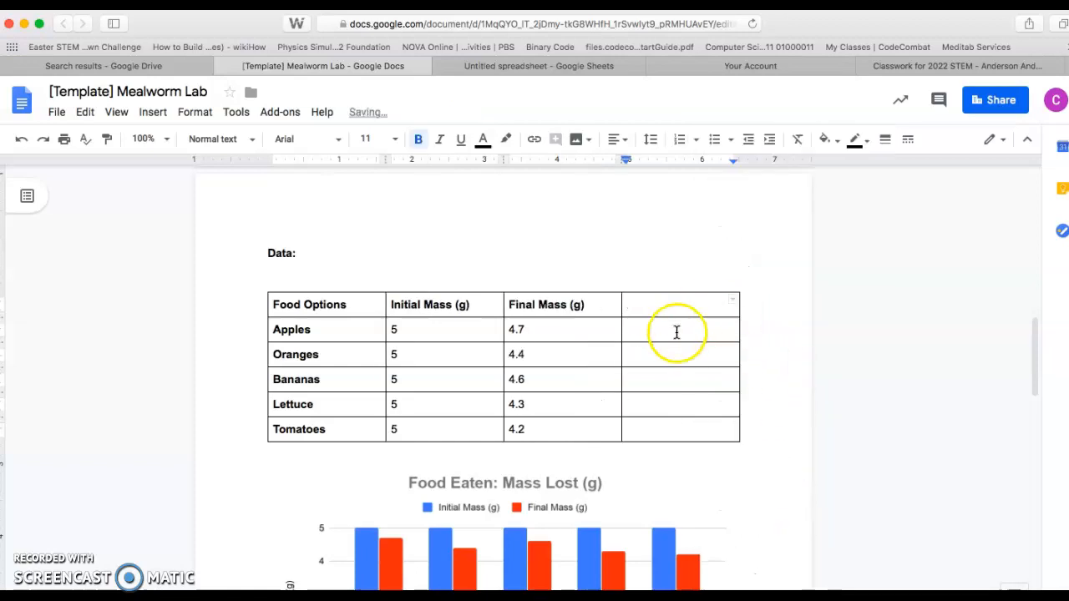
type("Mass Lost (g")
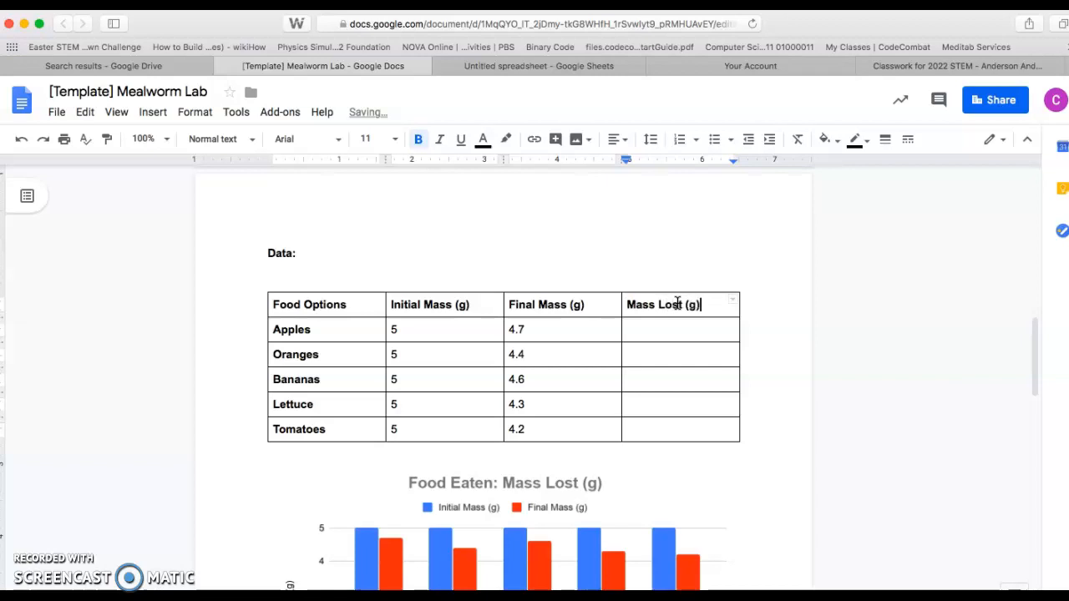
Step: Fill the Mass Lost (g) column with .3 for Apples, .6 for Oranges, .4 for Bananas, .7 for Lettuce and .8 for Tomatoes
left_click(683, 335)
type(".8")
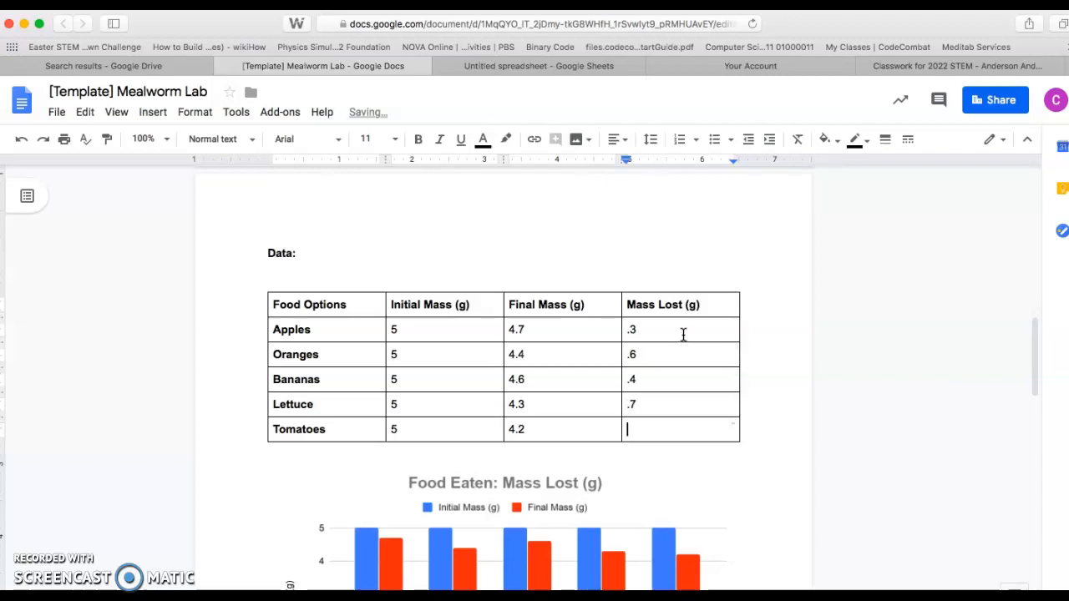
left_click(764, 455)
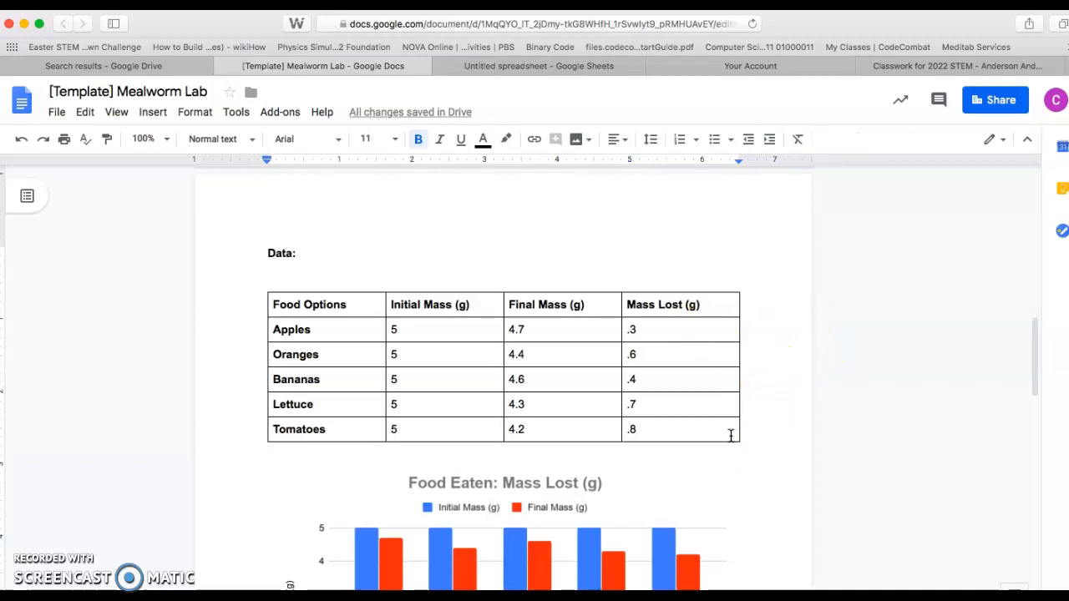
Step: Copy the whole Mass Lost (g) column and paste it into column D of the untitled Google Sheets spreadsheet, beside Final Mass (g)
left_click_drag(731, 434, 666, 305)
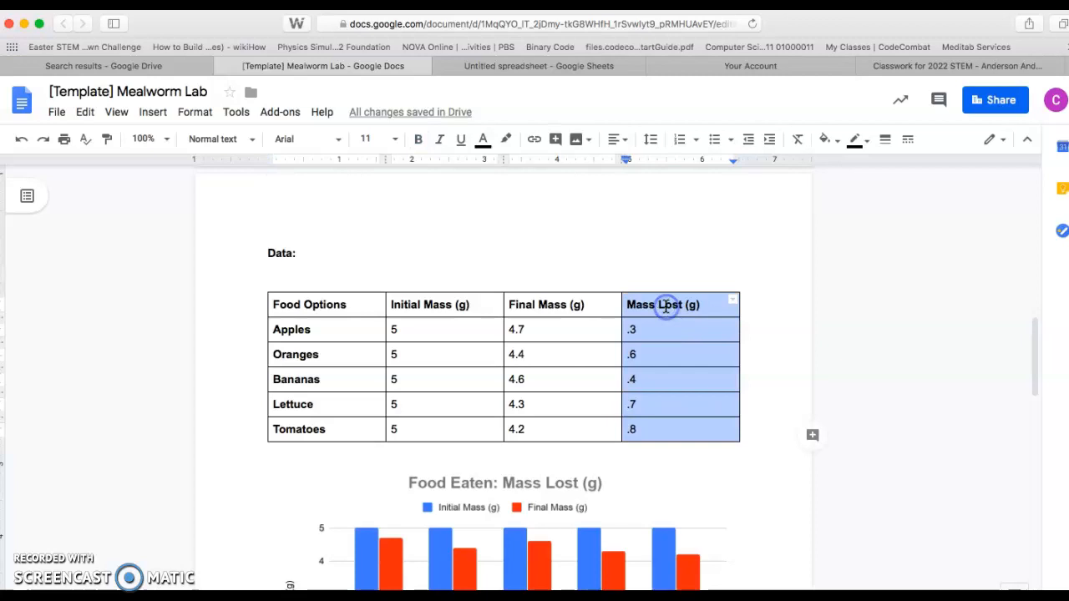
left_click(553, 50)
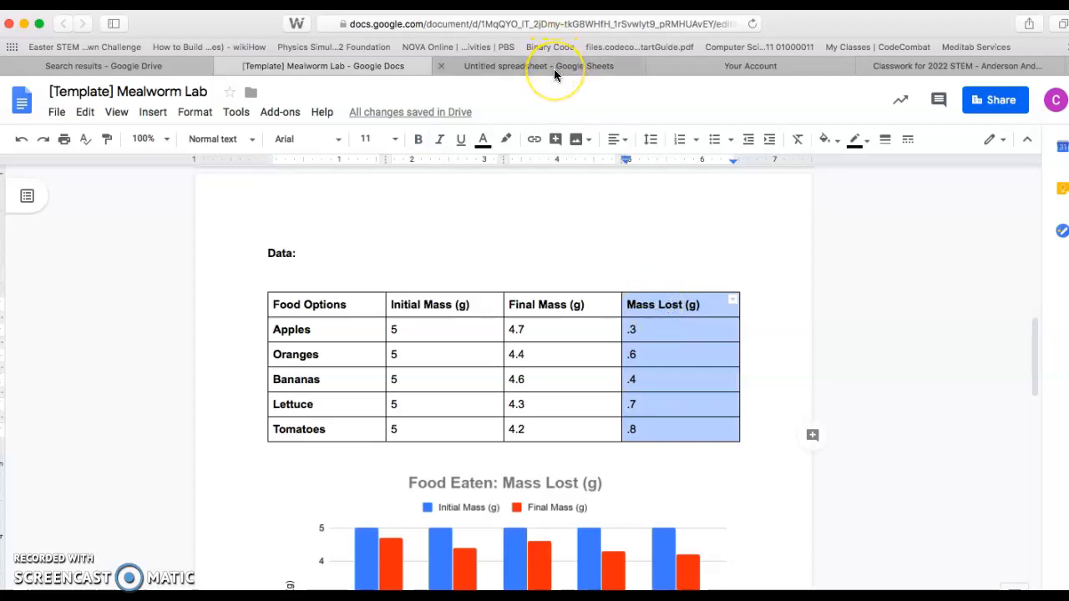
left_click(554, 69)
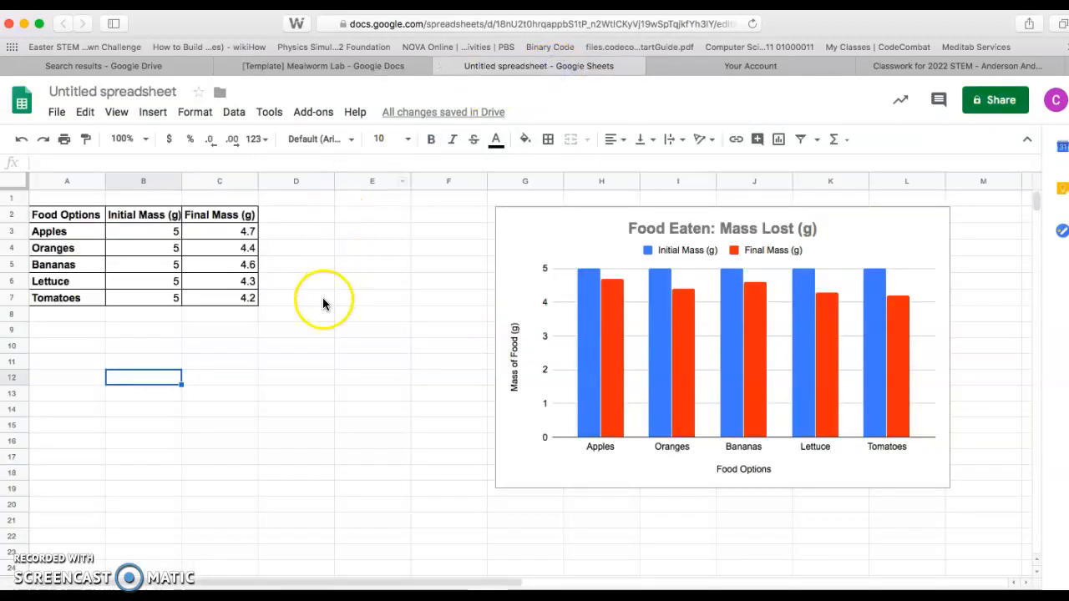
left_click_drag(316, 306, 299, 218)
type("Mass Lost (g) 0.3 0.6 0.4 0.7 0.8")
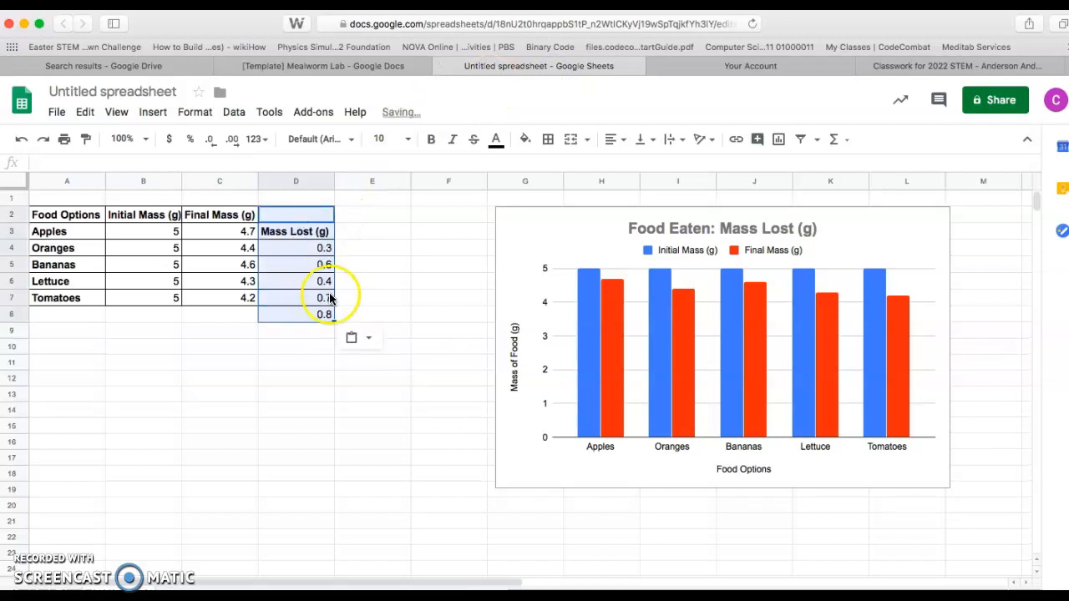
left_click(282, 346)
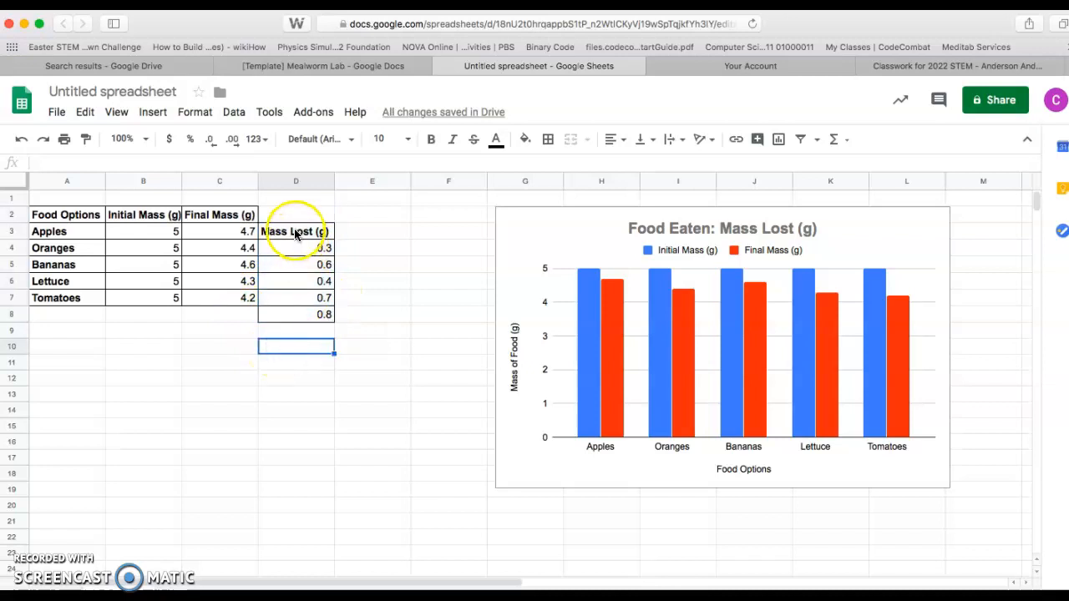
Step: Move the pasted Mass Lost (g) block up one row to D2:D7 so it lines up with the other columns
left_click(295, 234)
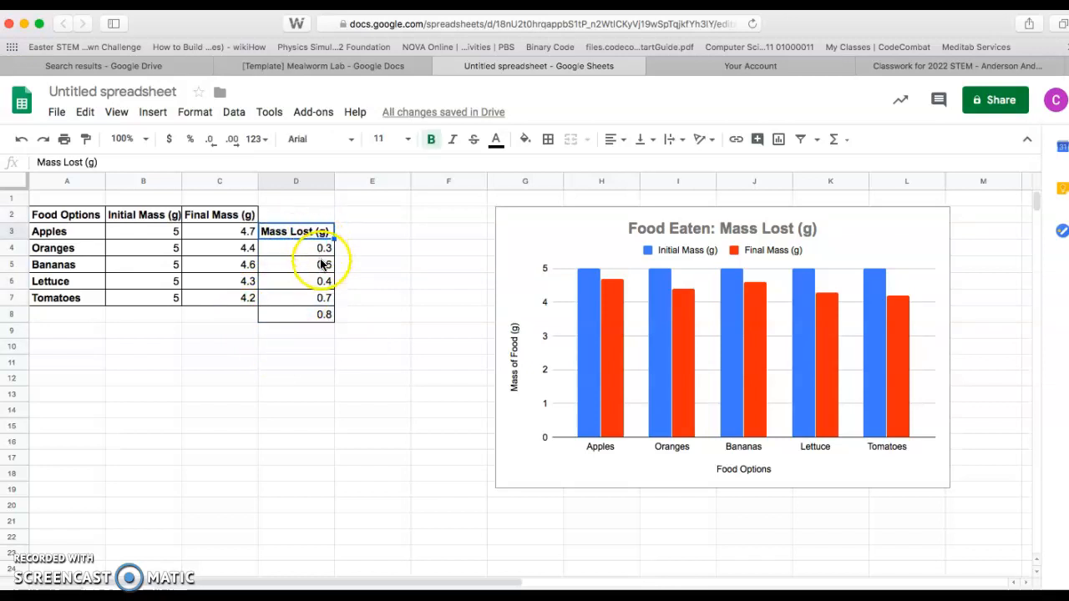
left_click(276, 234)
left_click_drag(277, 235, 303, 321)
key("ctrl+c")
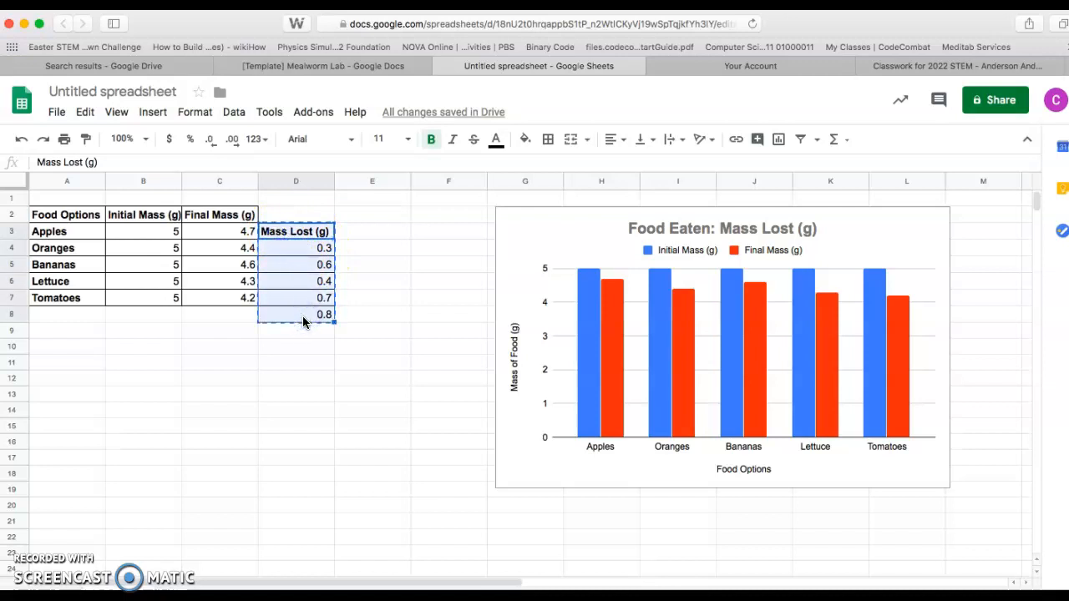
key("Delete")
left_click(277, 213)
left_click_drag(277, 213, 298, 296)
key("ctrl+v")
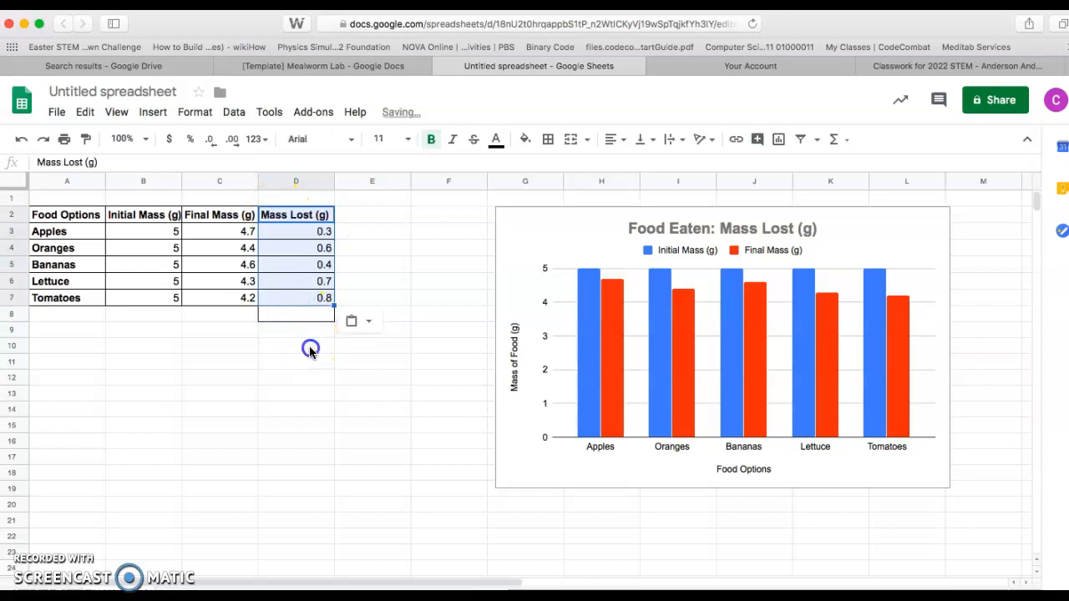
left_click(310, 346)
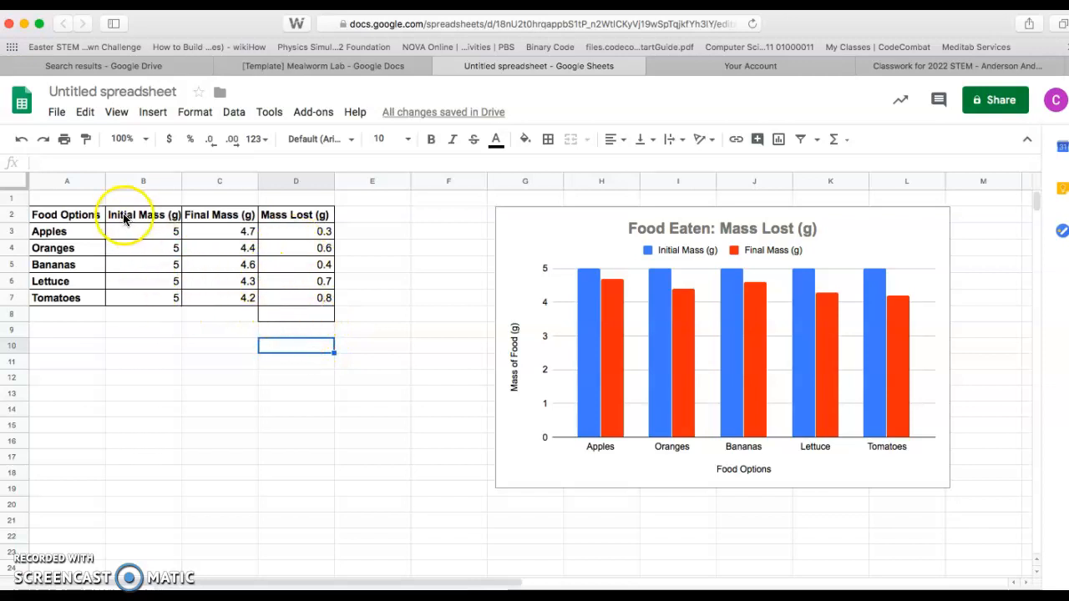
Step: Enter the table title "Food Eaten by Mealworms" in cell A1
left_click(102, 198)
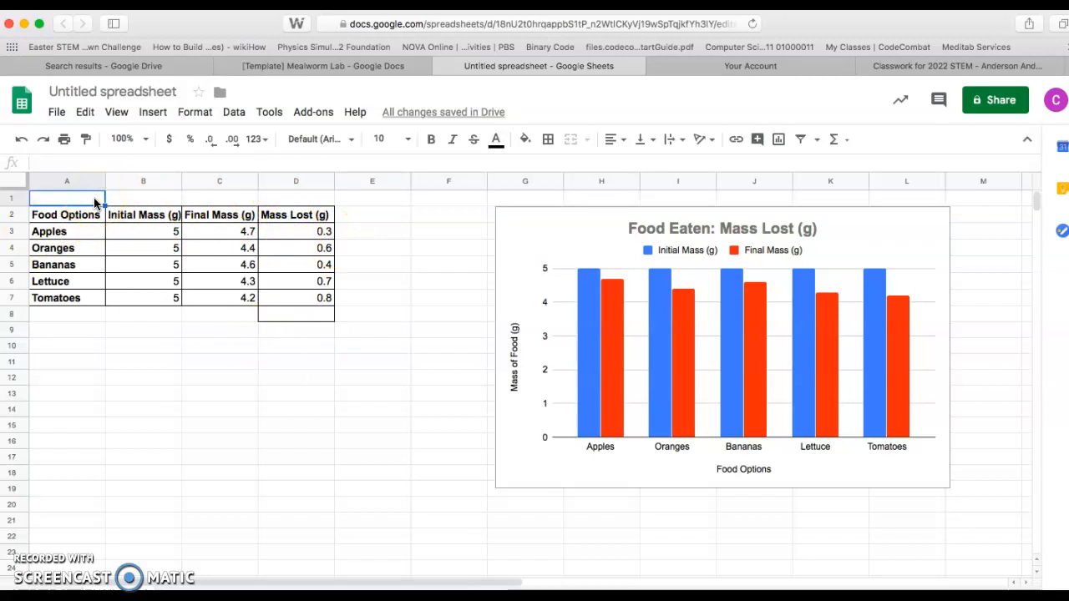
type("Food Eaten by")
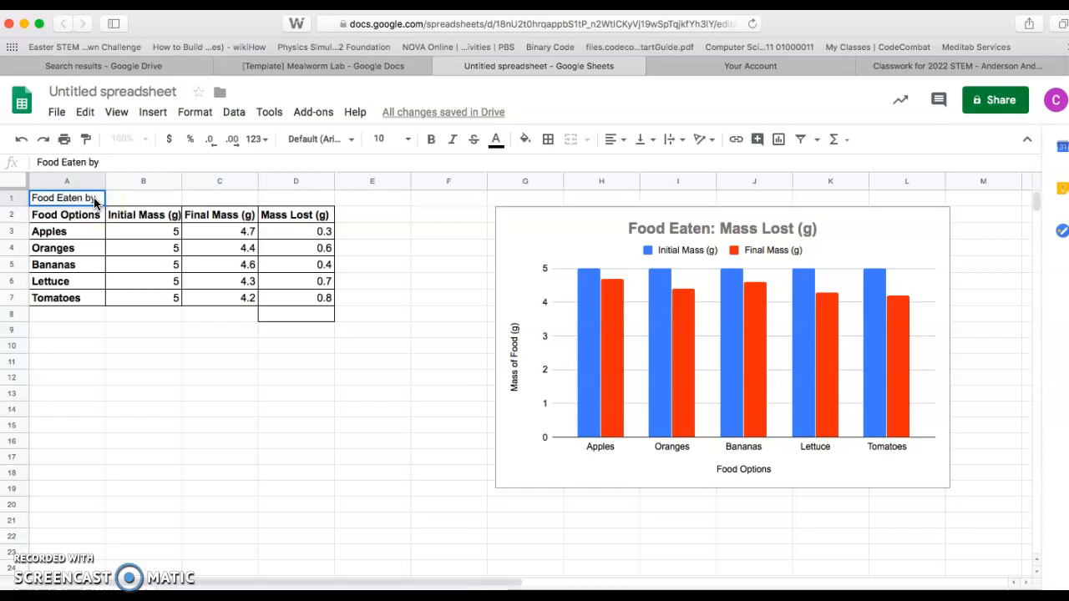
type(" Mealworms")
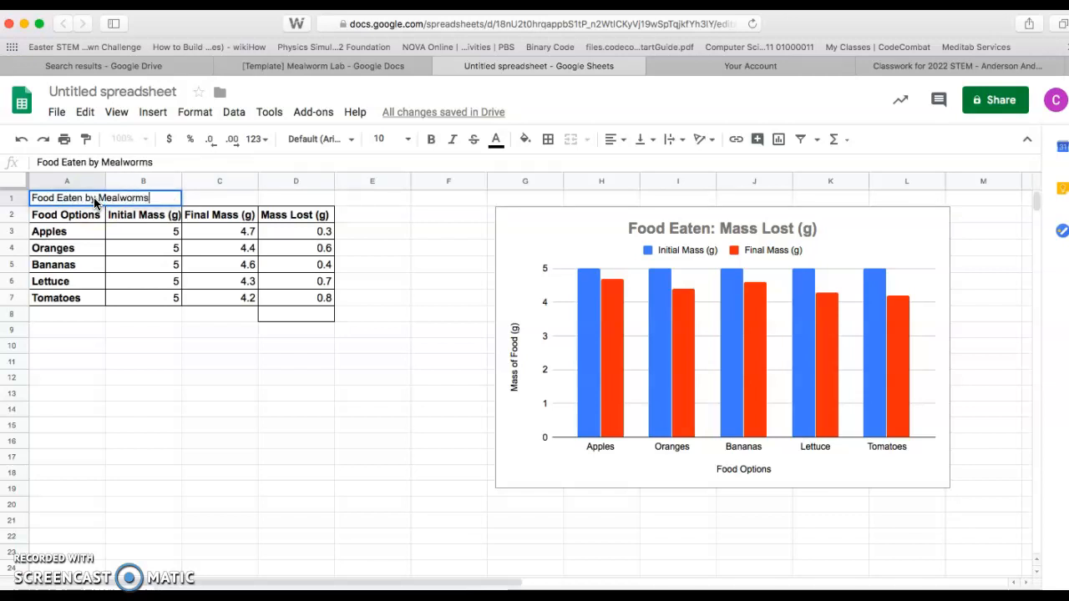
Step: Extend the title in cell A1 to read "Mass of Food Eaten by Mealworms"
left_click(31, 201)
double_click(30, 200)
type("MMass of")
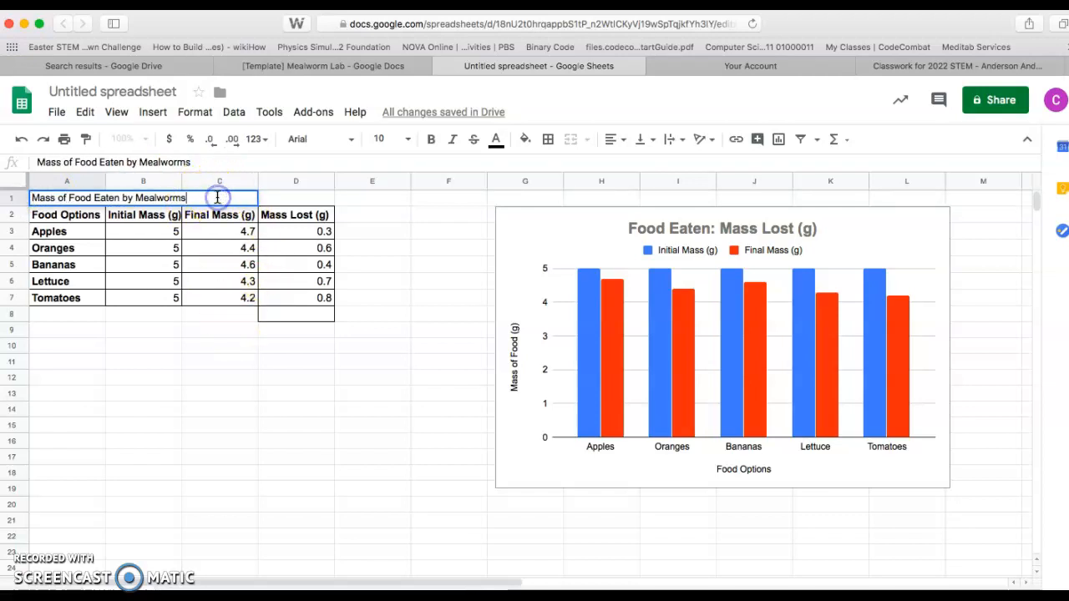
key("Return")
left_click(198, 346)
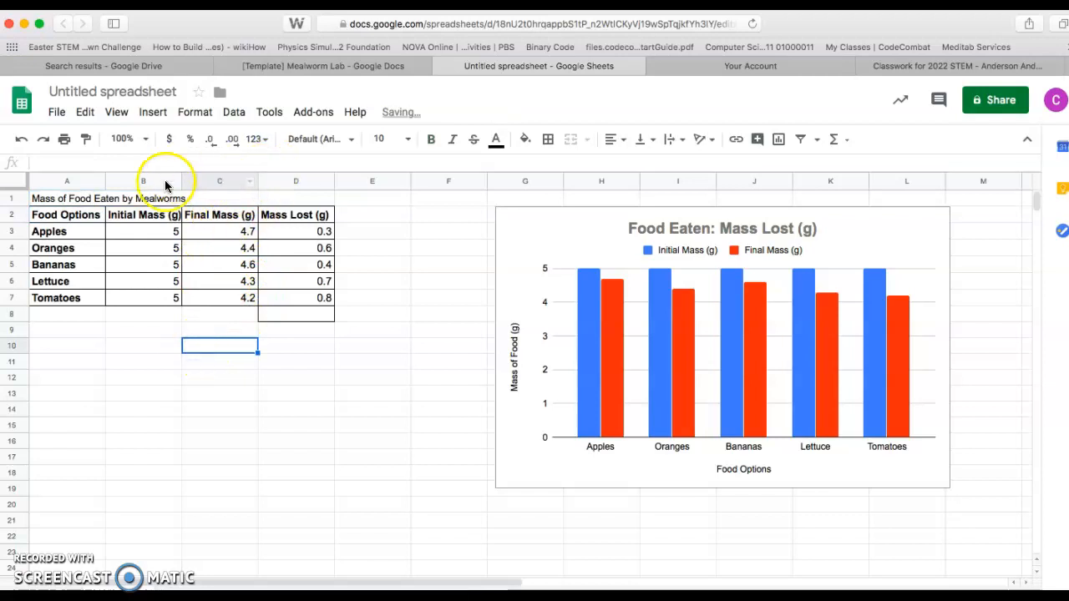
left_click(207, 200)
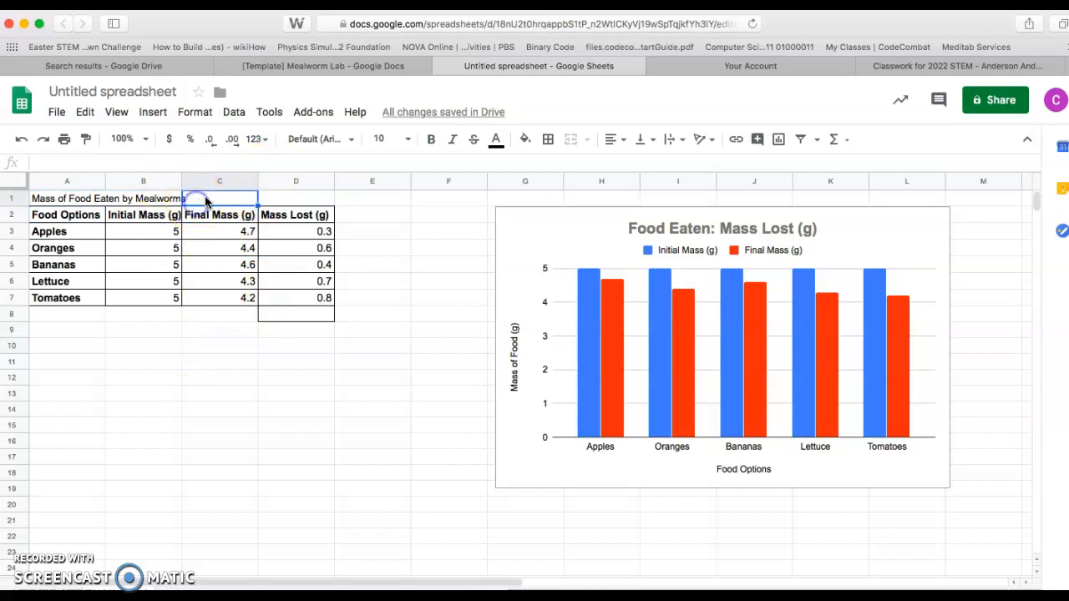
left_click(79, 199)
left_click(190, 117)
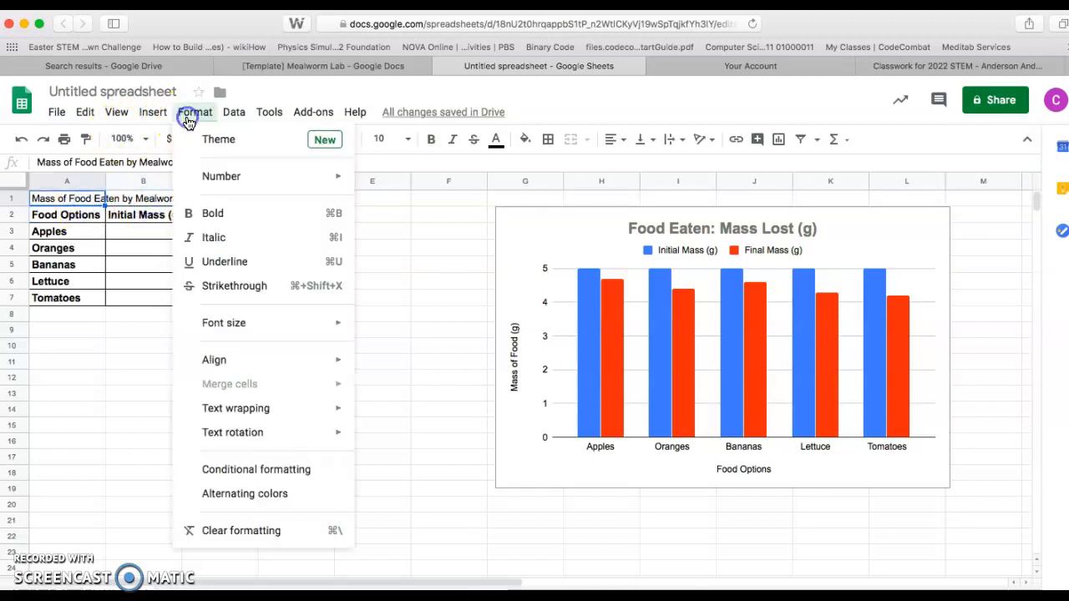
mouse_move(294, 422)
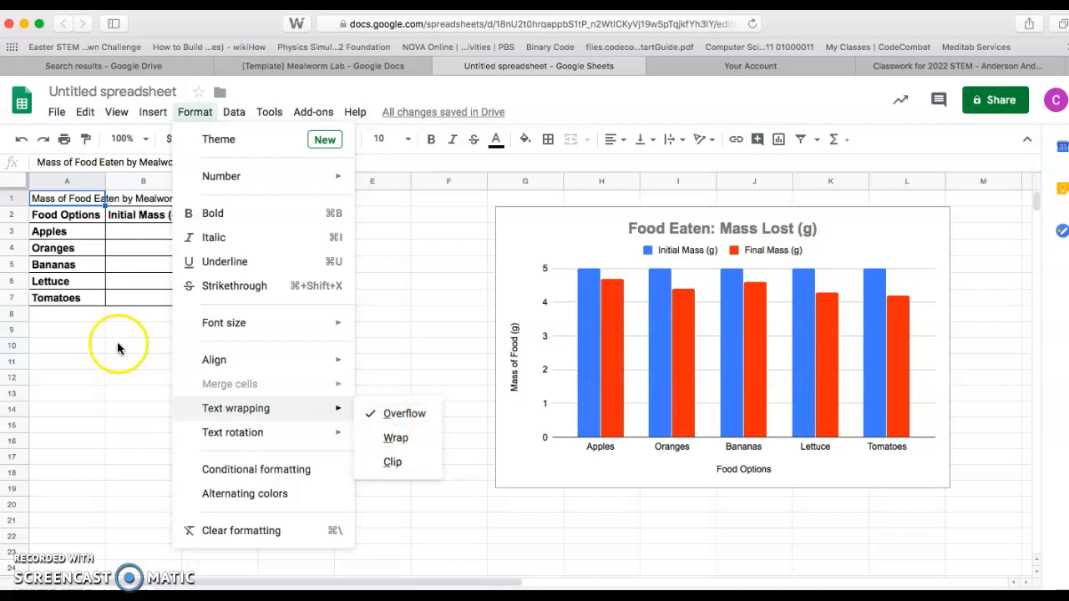
left_click(98, 376)
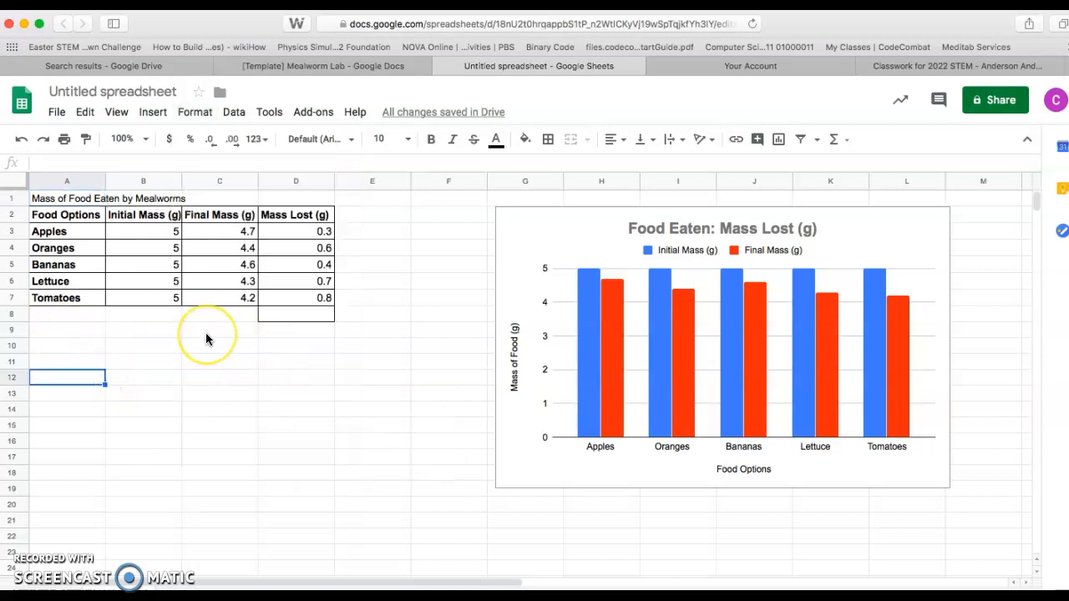
Step: Switch to the Mealworm Lab document in Google Docs and insert a row above the data table's header row
left_click(380, 66)
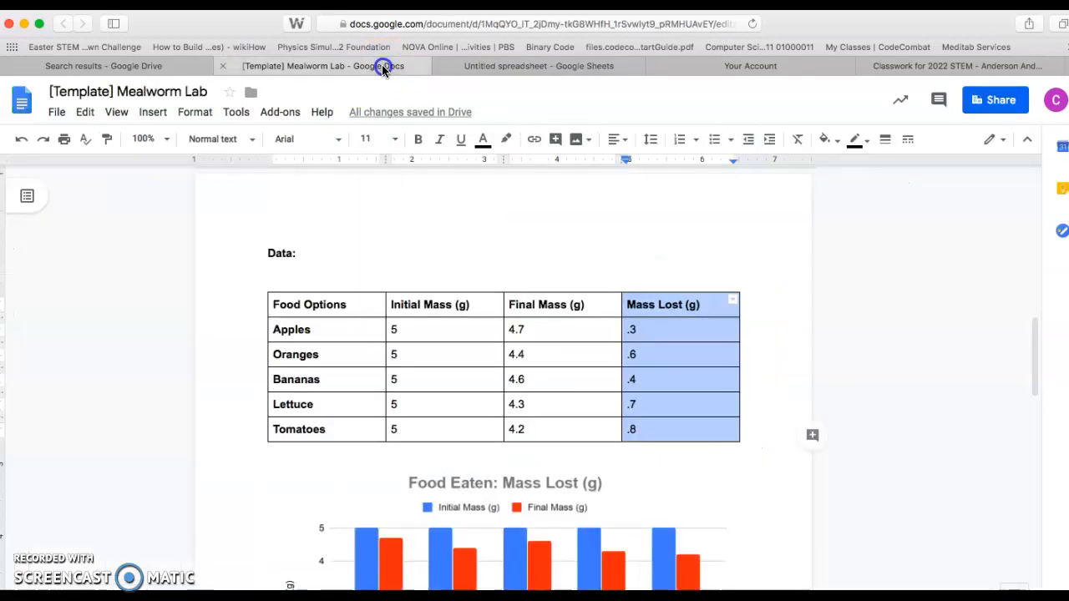
left_click(372, 307)
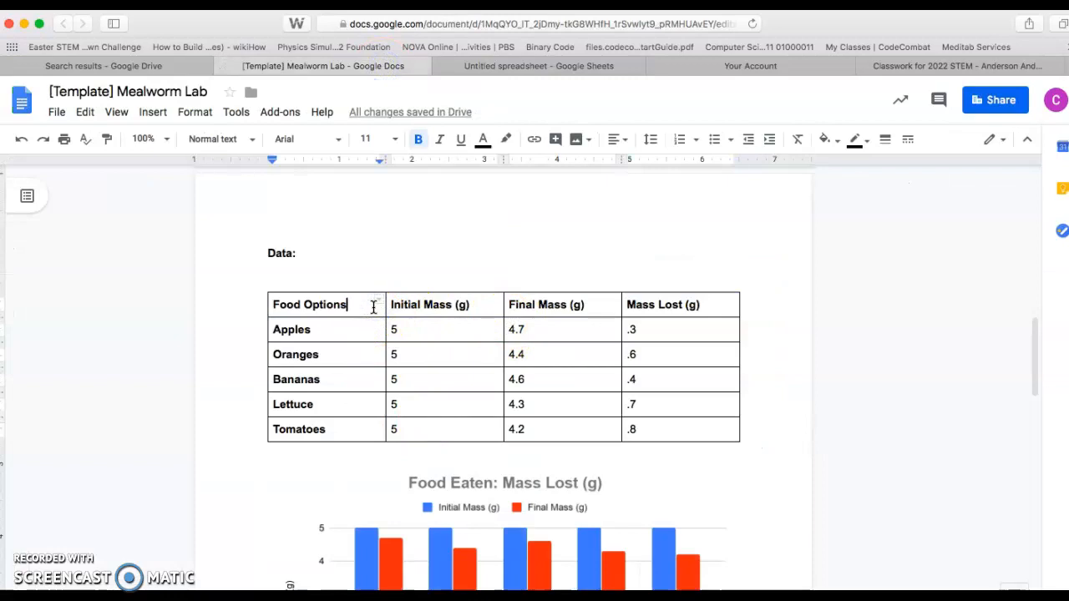
right_click(373, 306)
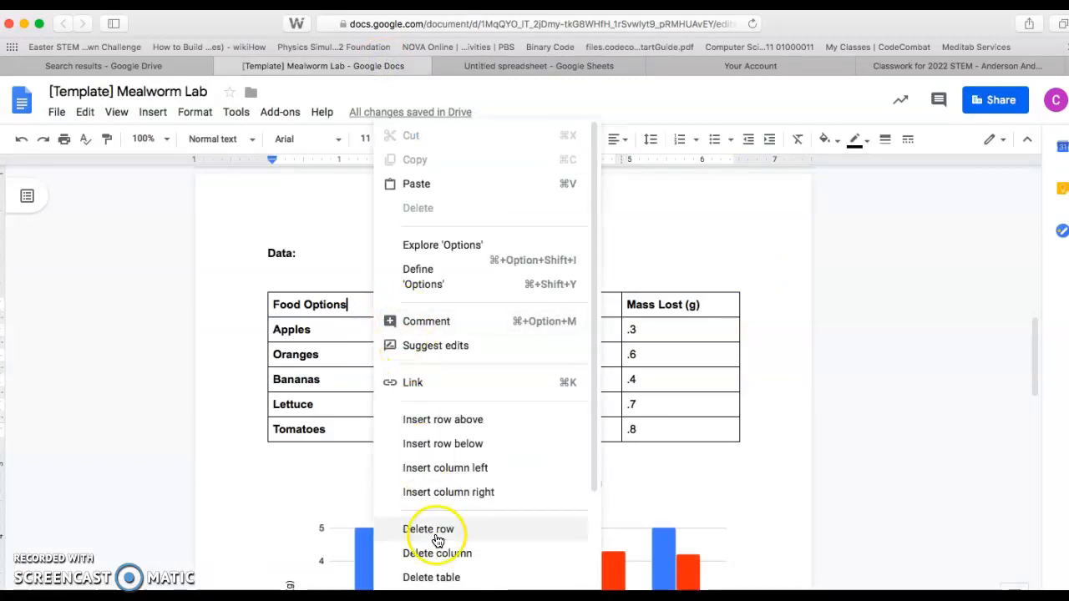
left_click(449, 420)
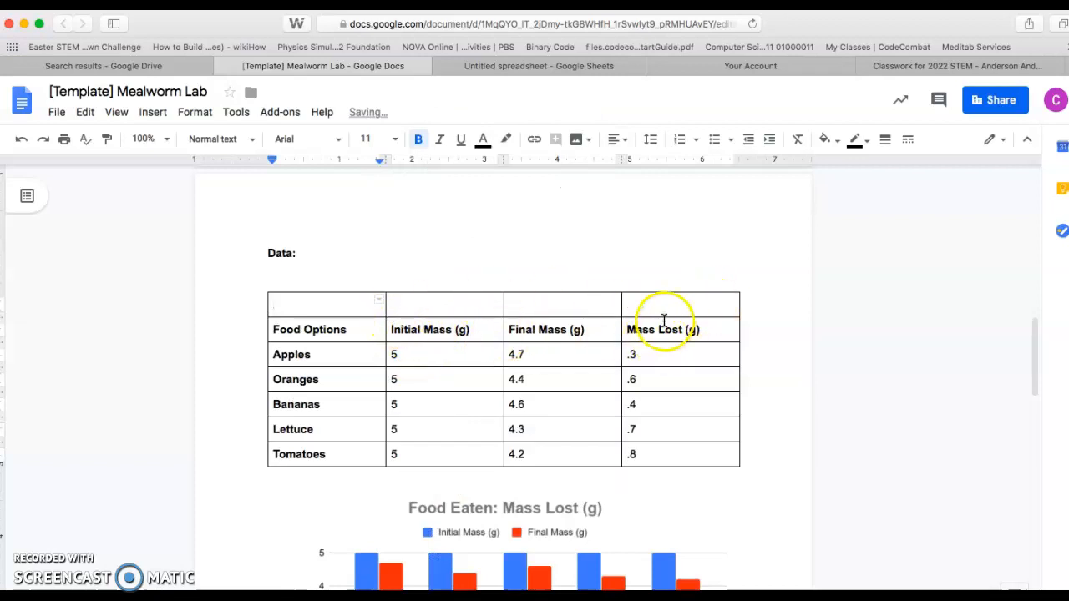
Step: Merge the four cells of the empty top row of the data table into a single cell
left_click_drag(659, 311, 356, 307)
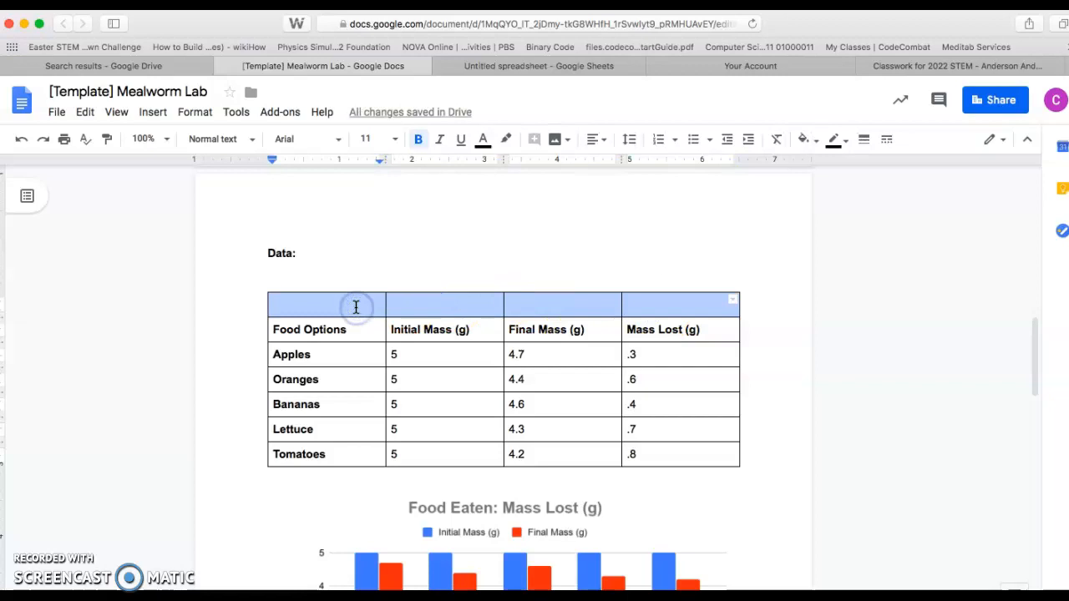
left_click(194, 112)
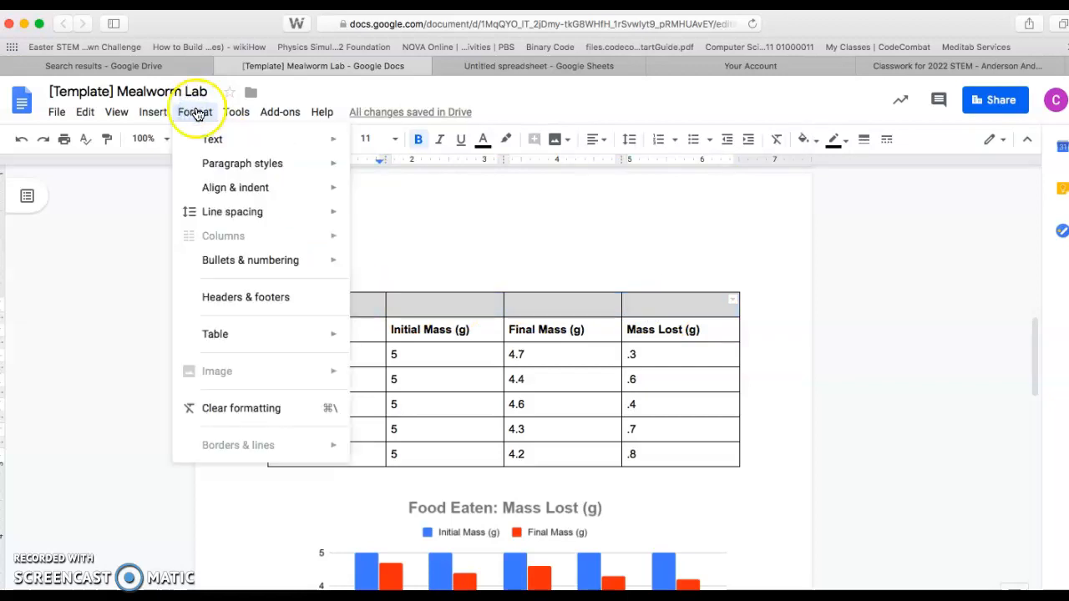
left_click(549, 303)
left_click_drag(668, 308, 298, 302)
right_click(298, 302)
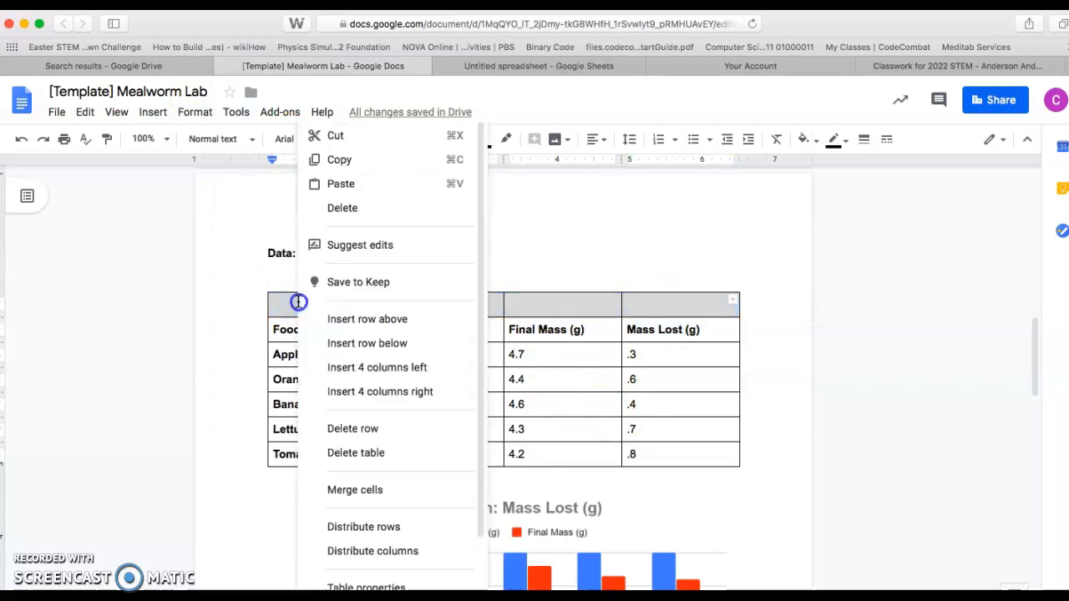
left_click(370, 500)
left_click(539, 298)
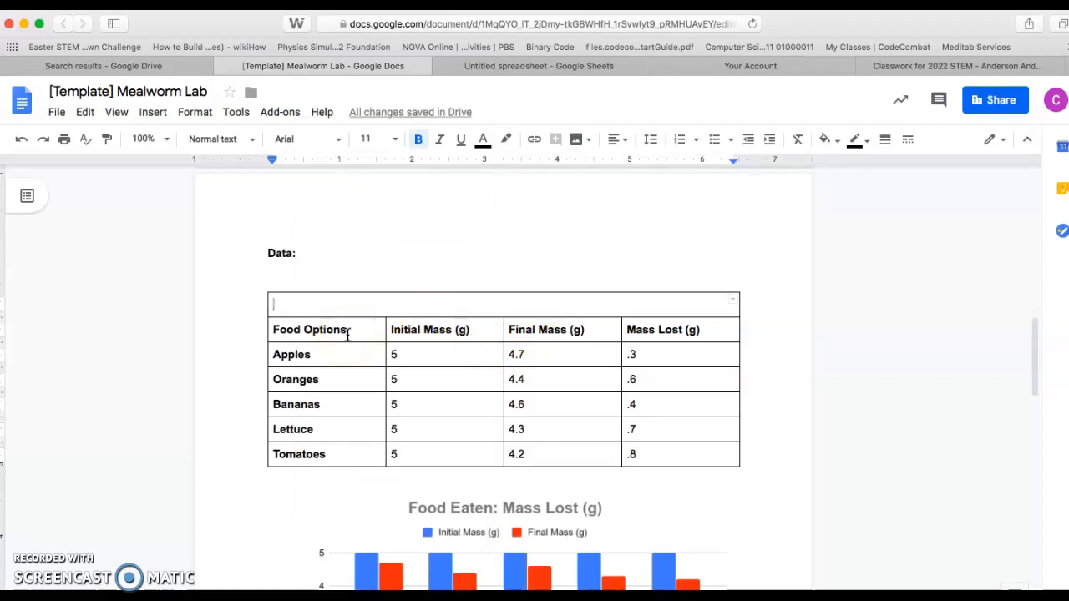
Step: Enter the title "Mass of Food Eaten by Mealworms" in the merged top row of the table and center it
type("Mass Lost")
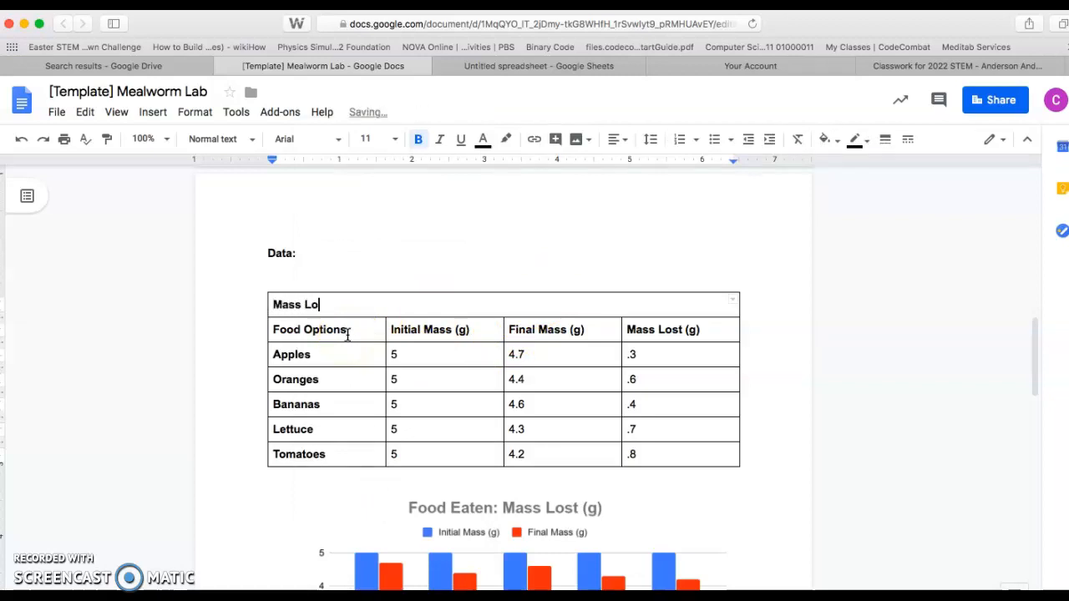
left_click(562, 70)
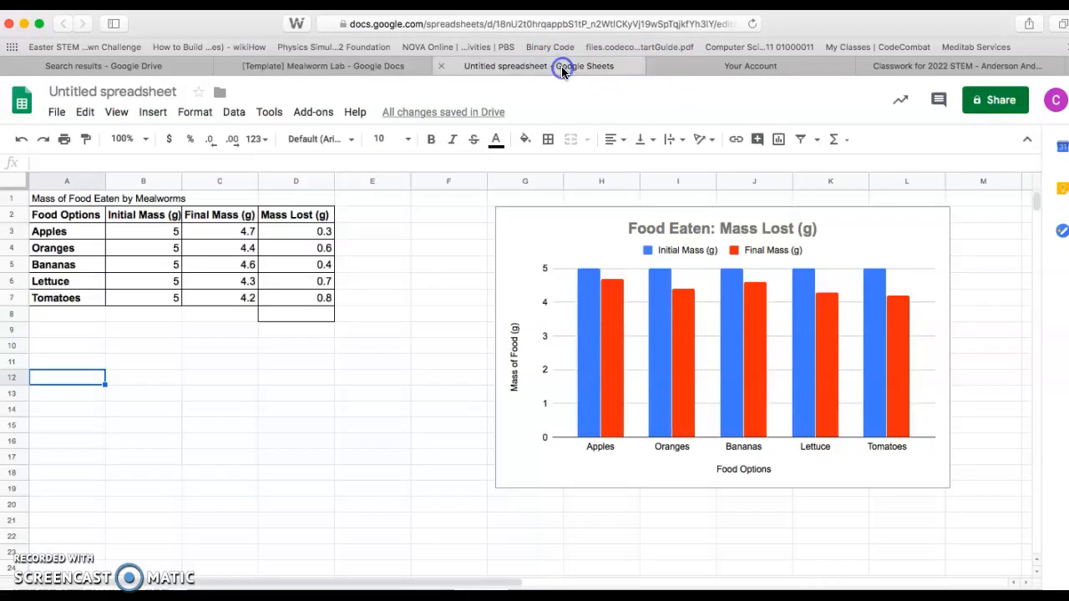
left_click(382, 70)
key("BackSpace")
key("BackSpace")
key("BackSpace")
key("BackSpace")
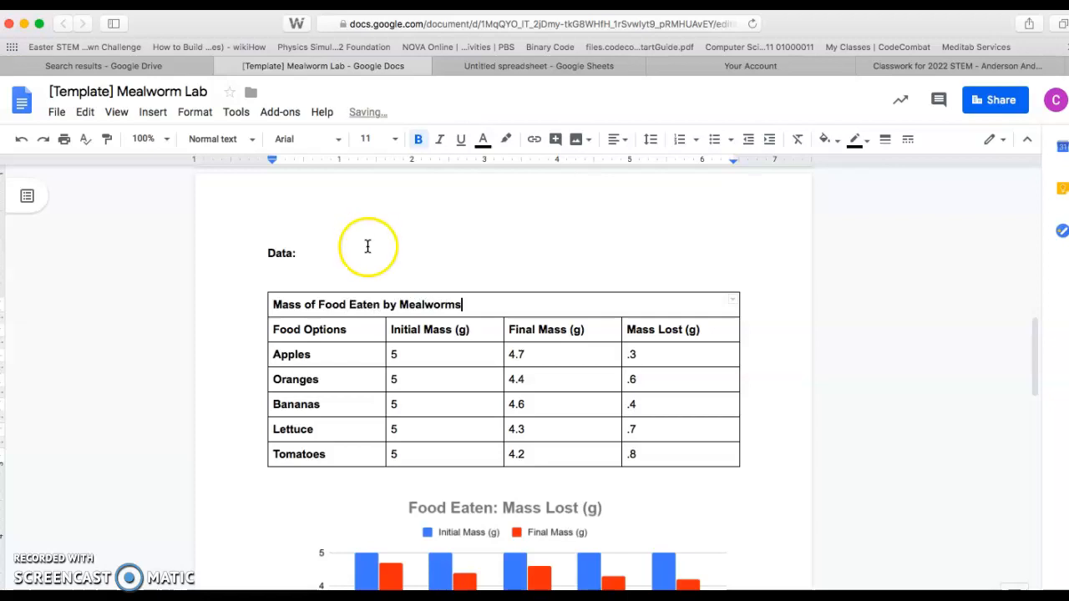
left_click(624, 138)
left_click(576, 167)
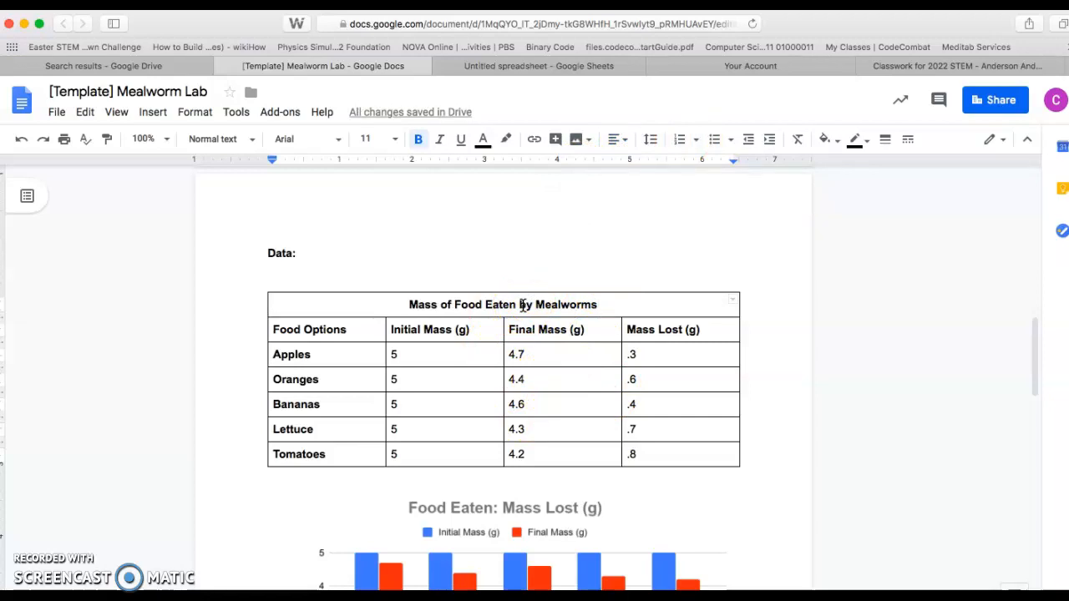
Step: Switch to the Google Sheets copy and clear the leftover borders from the empty cell D8
left_click(539, 65)
left_click(314, 315)
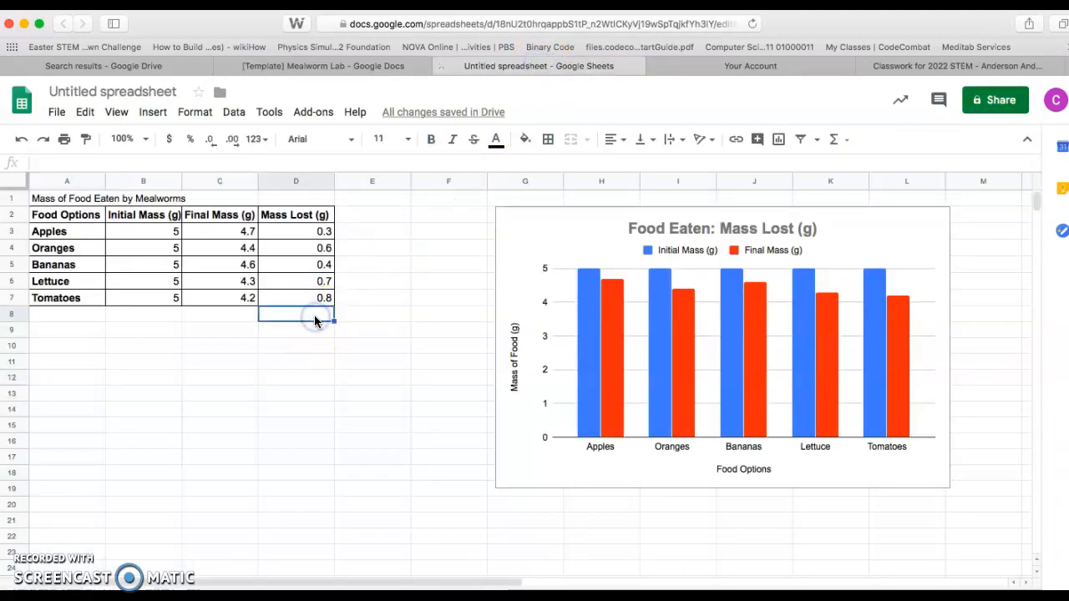
left_click(337, 319)
left_click(275, 319)
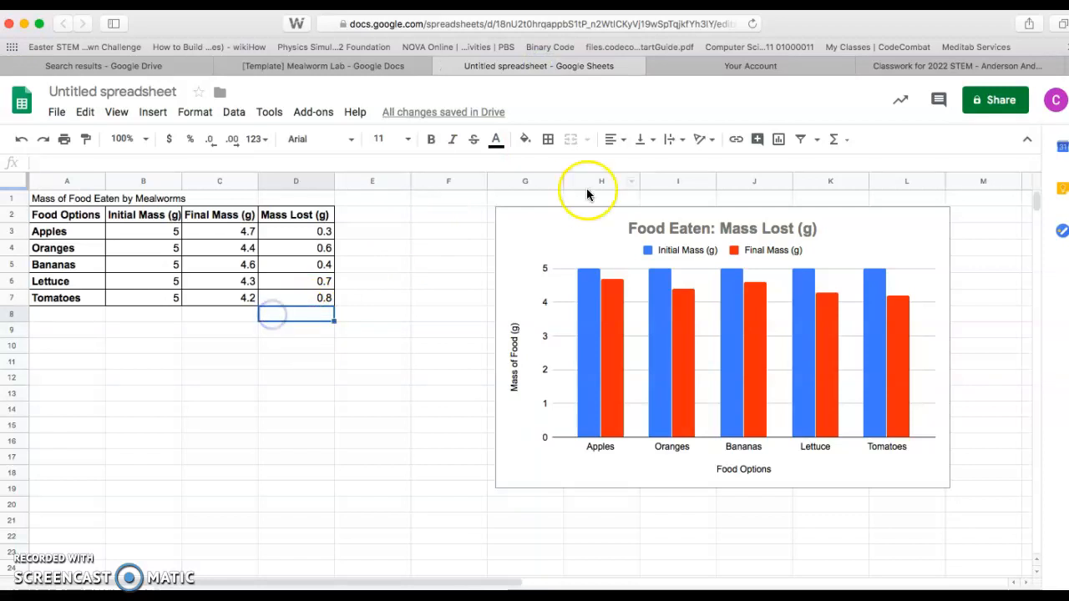
left_click(548, 138)
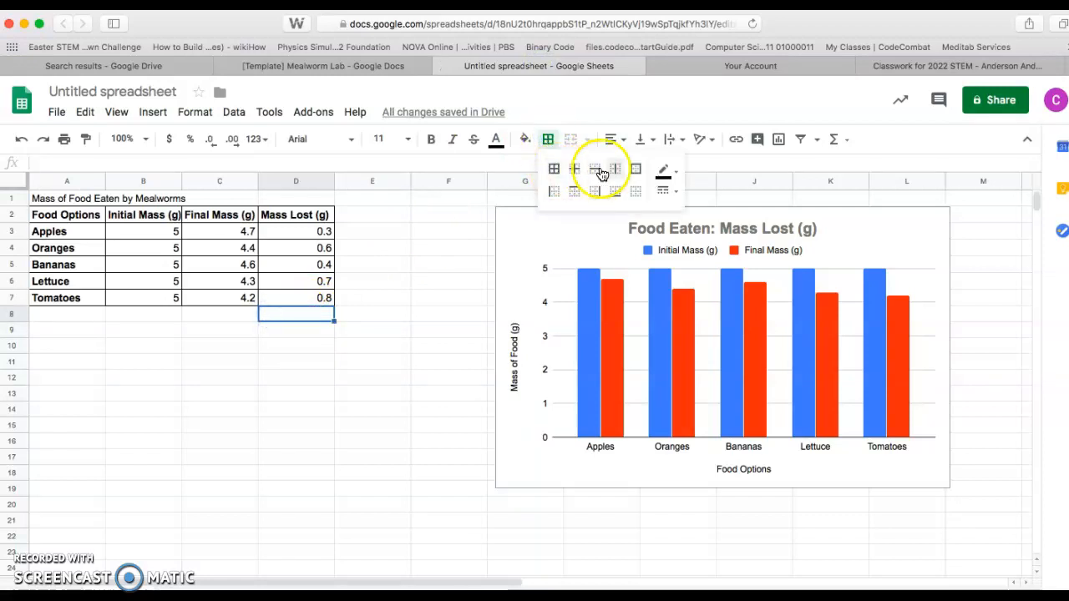
left_click(632, 189)
left_click(373, 367)
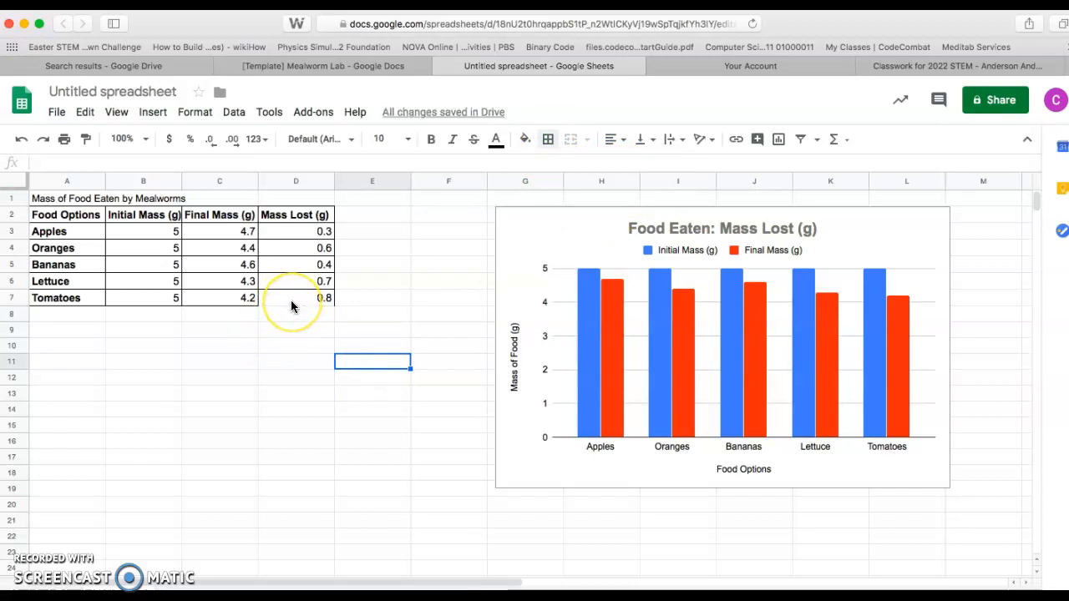
Step: Add a bottom border to cell D7, the Mass Lost (g) value for Tomatoes
left_click(291, 302)
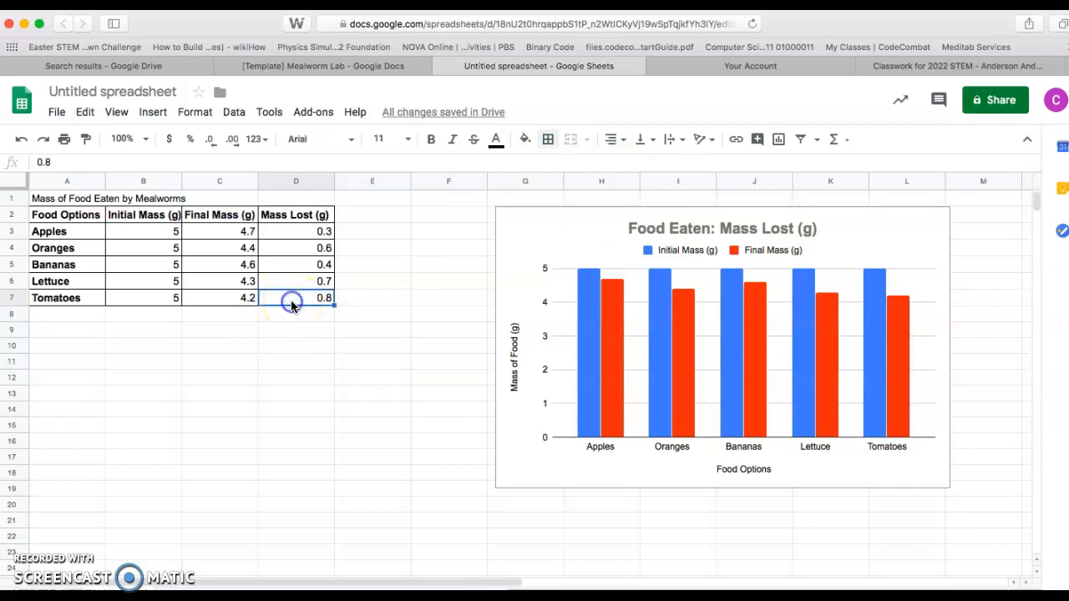
left_click(548, 139)
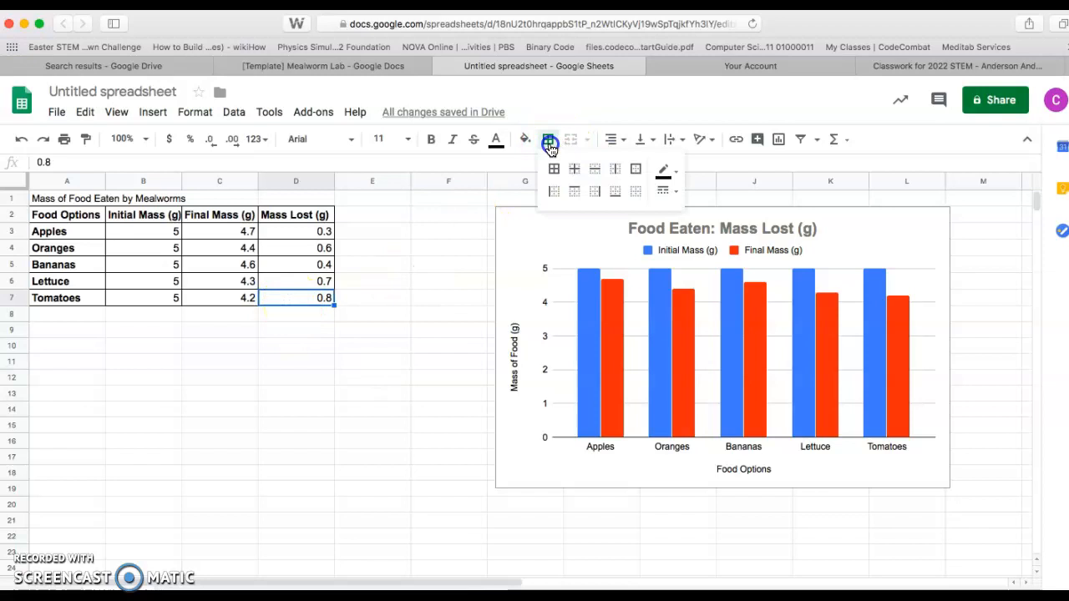
left_click(615, 192)
left_click(392, 314)
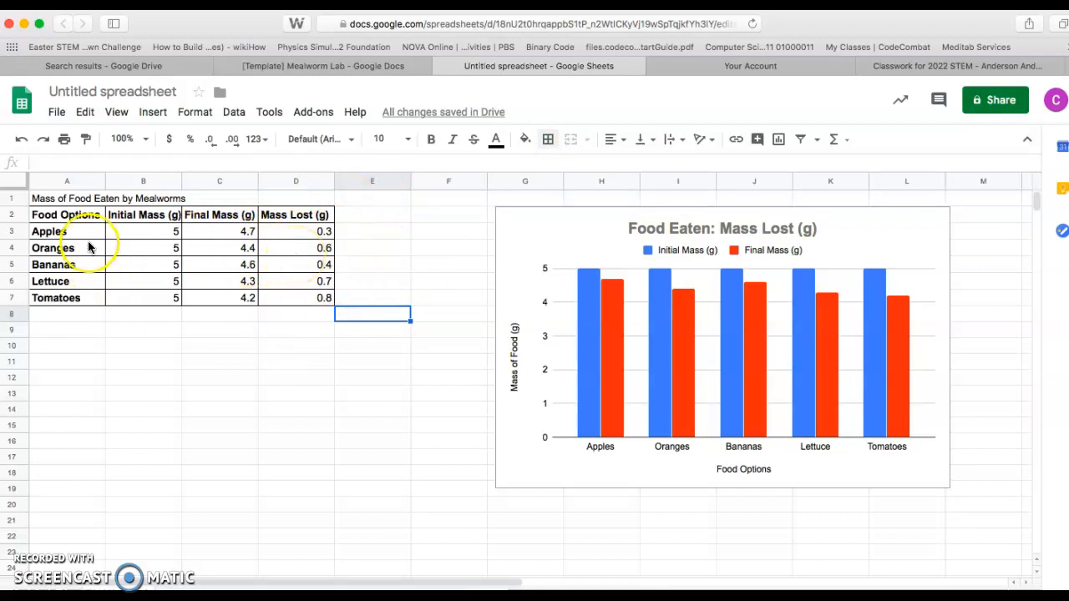
left_click_drag(36, 199, 294, 301)
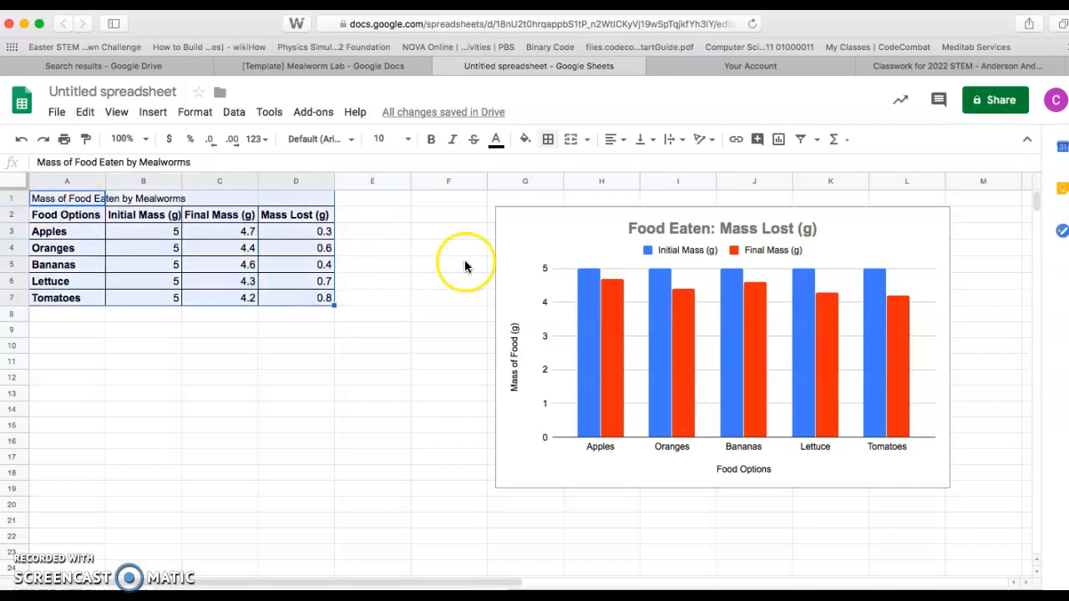
left_click(783, 147)
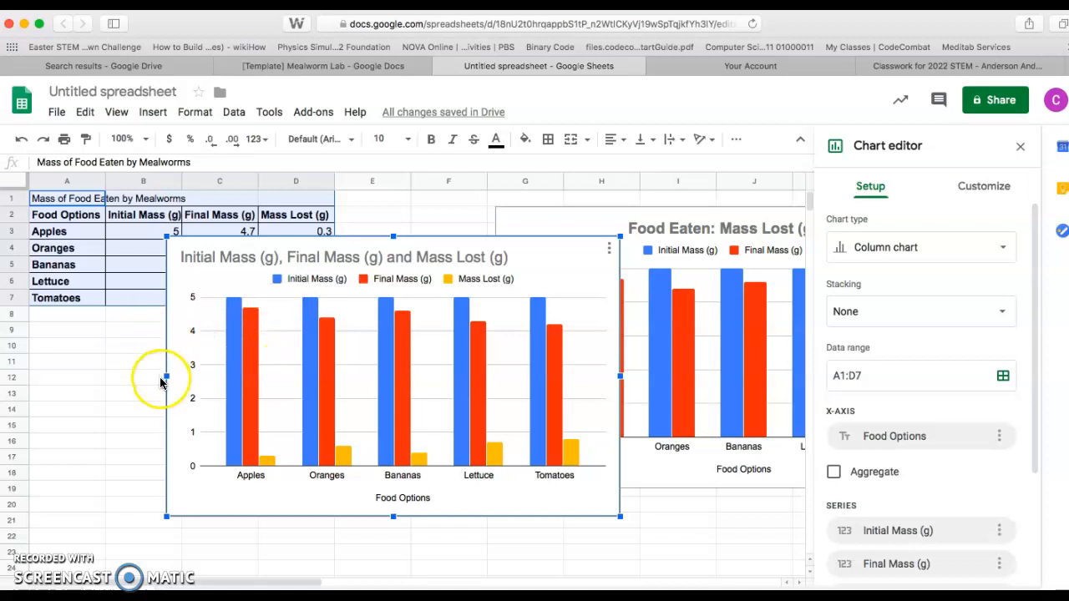
key("Delete")
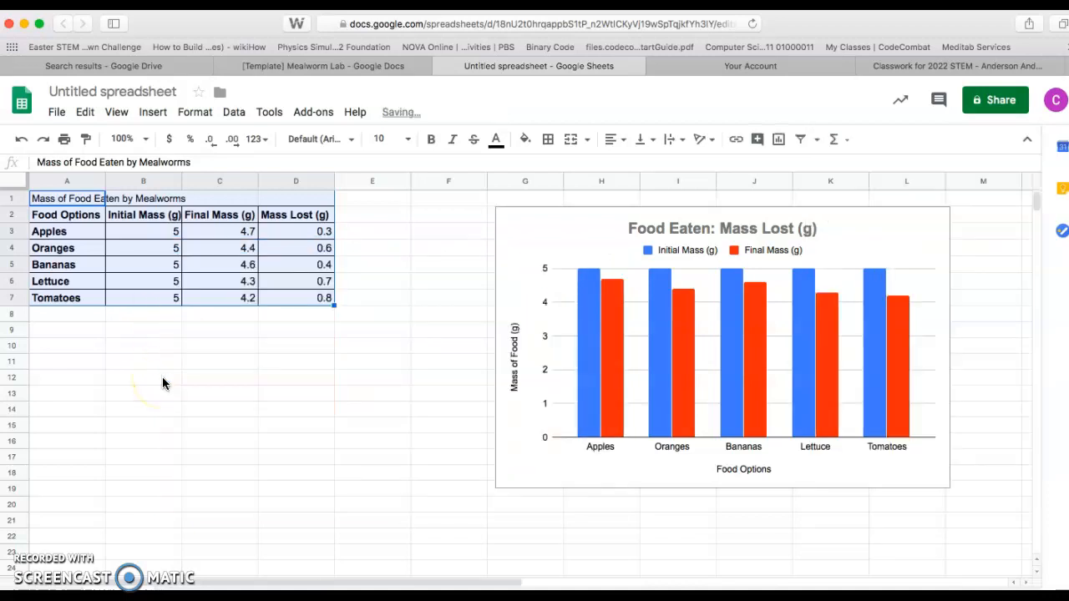
left_click(218, 396)
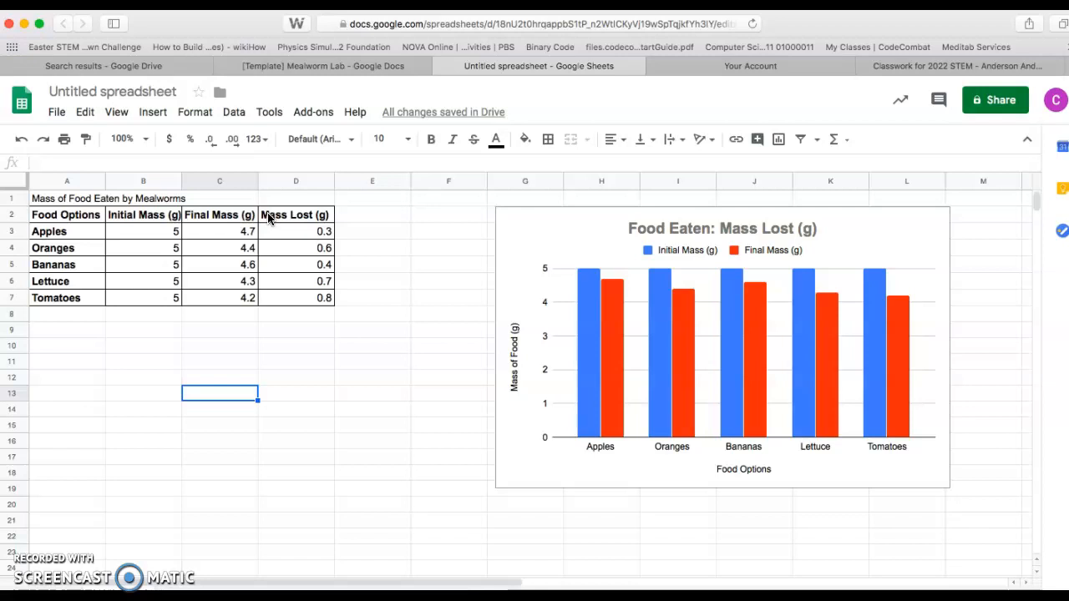
Step: Insert a column chart from Food Options (A2:A7) and Mass Lost (g) (D2:D7), shrink it slightly and place it below the table
left_click(143, 457)
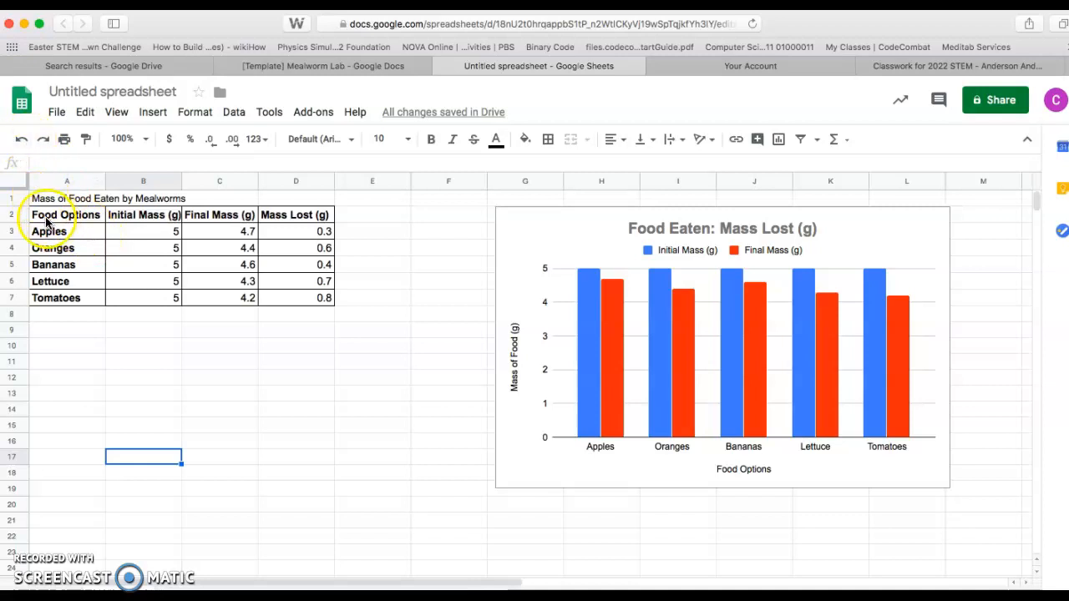
left_click_drag(44, 219, 50, 298)
left_click_drag(278, 215, 284, 306)
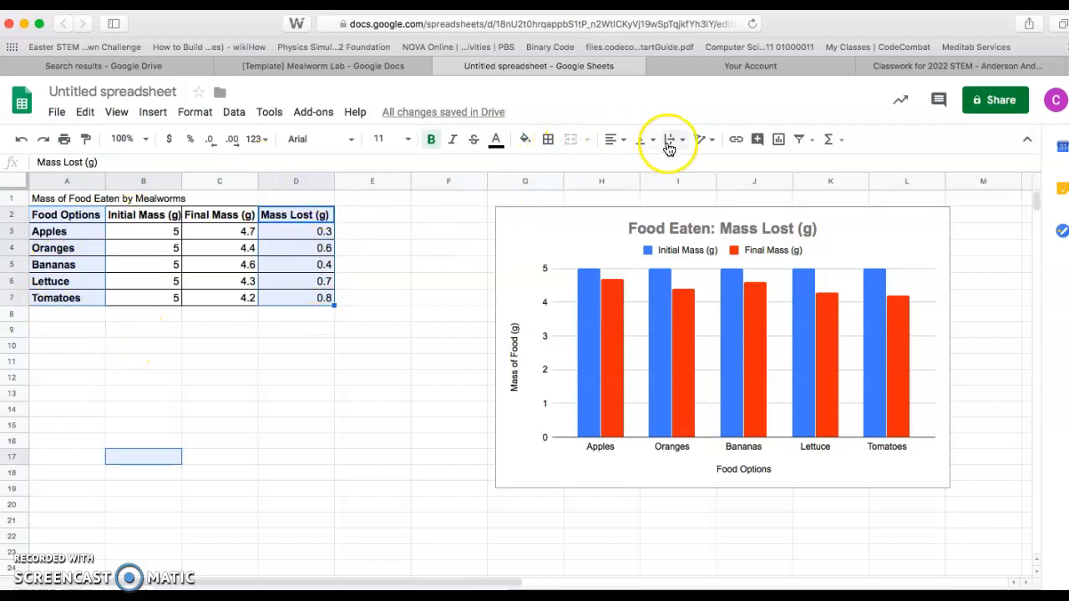
left_click(779, 141)
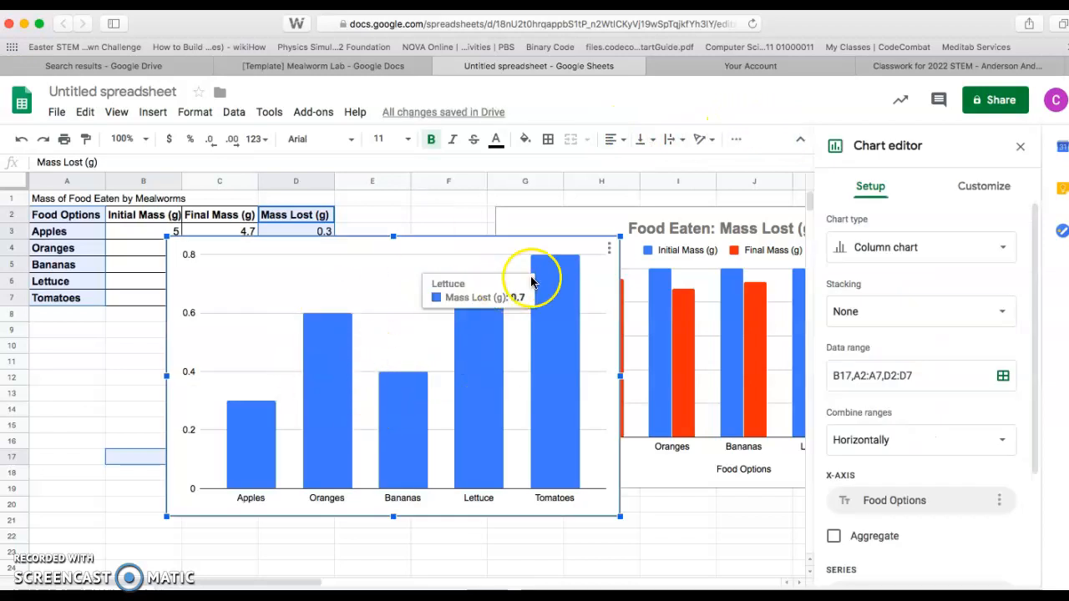
left_click_drag(620, 237, 580, 293)
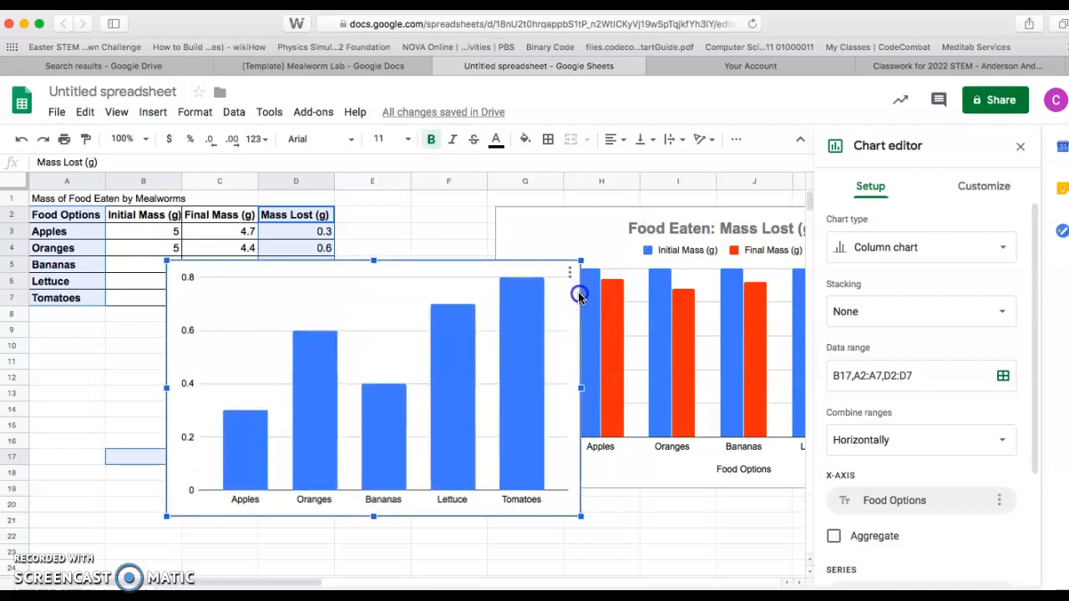
left_click_drag(393, 292, 292, 350)
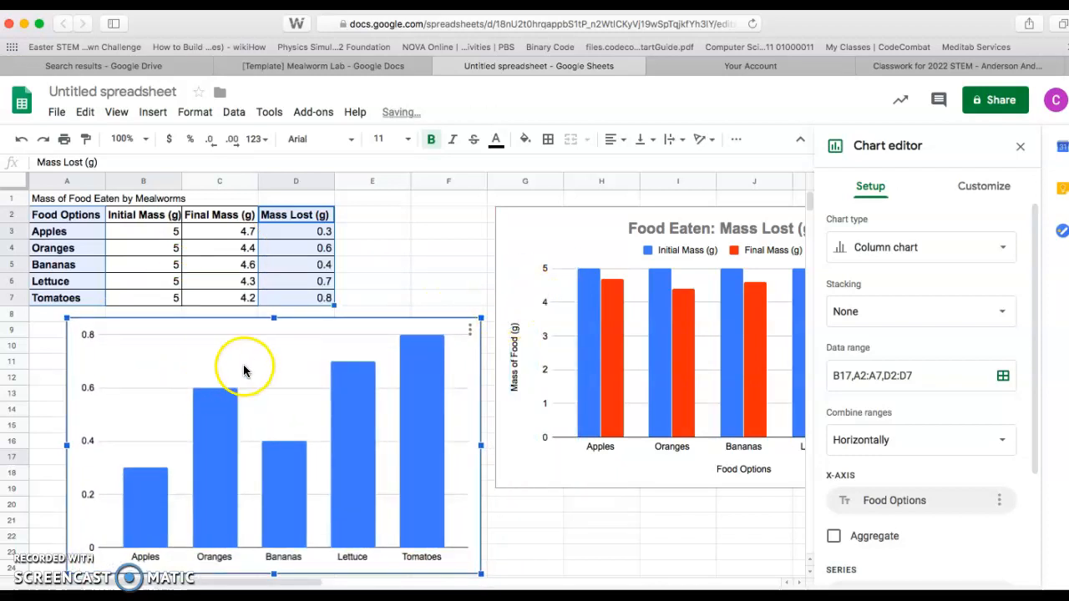
Step: Set the new chart's vertical axis title to "Mass Lost (g)"
left_click(984, 193)
left_click(926, 272)
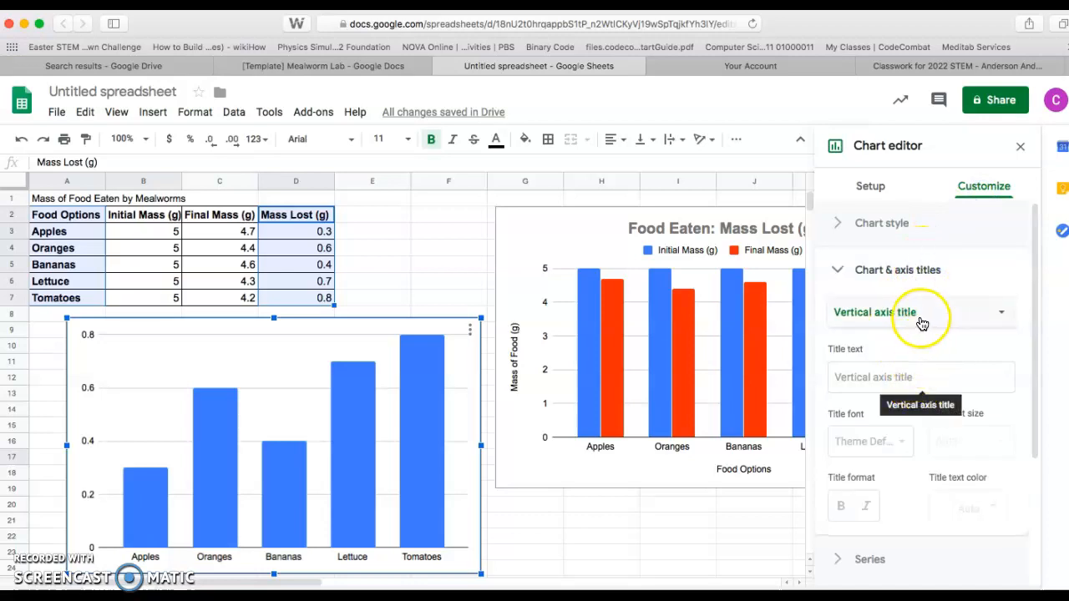
left_click(907, 378)
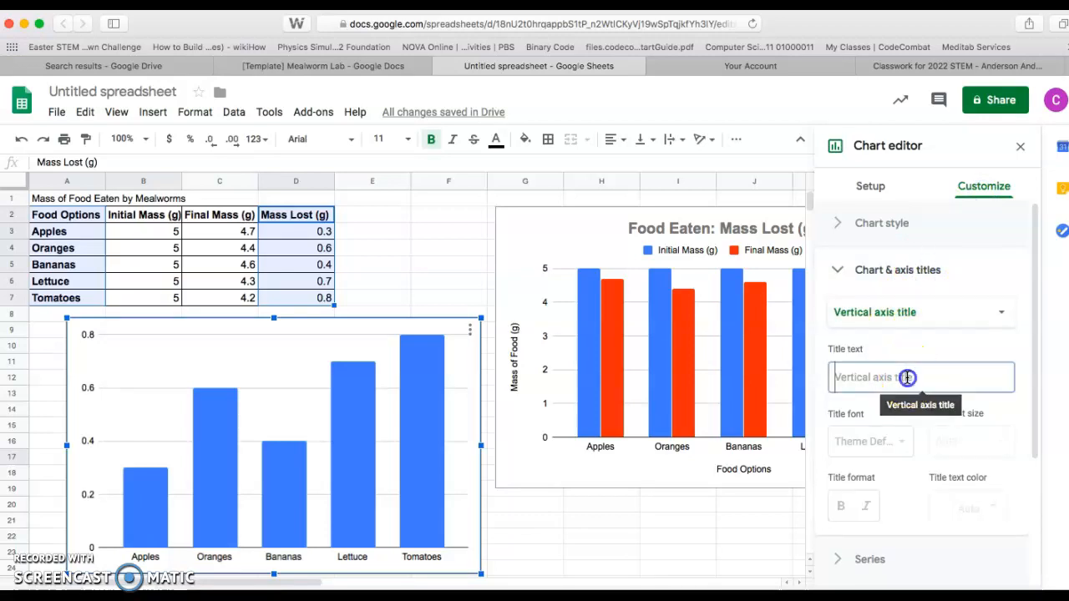
type("Mass")
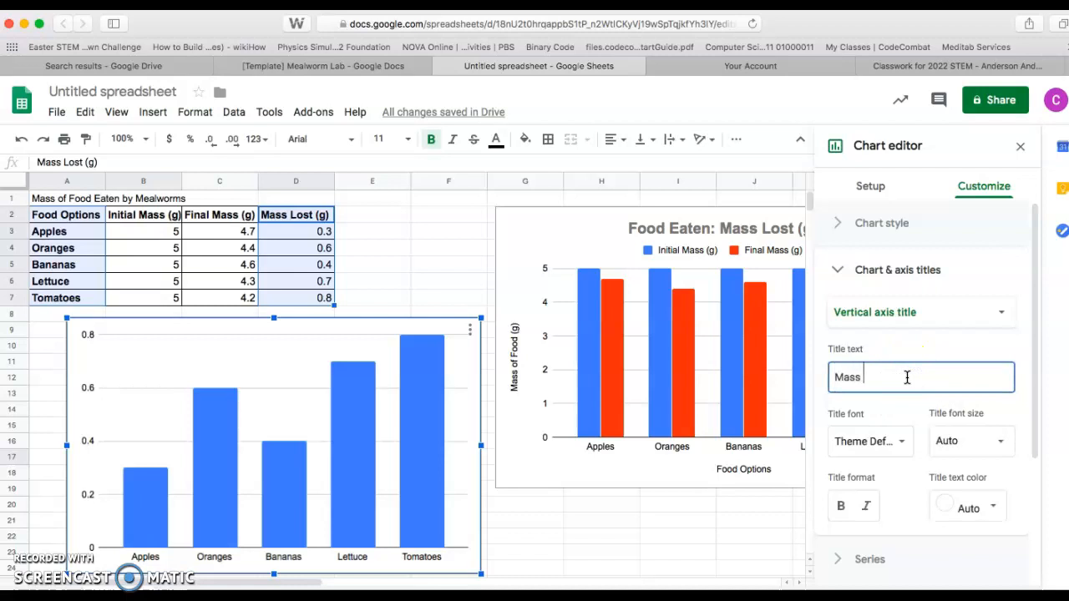
type(" Lost (G")
key("BackSpace")
type("g")
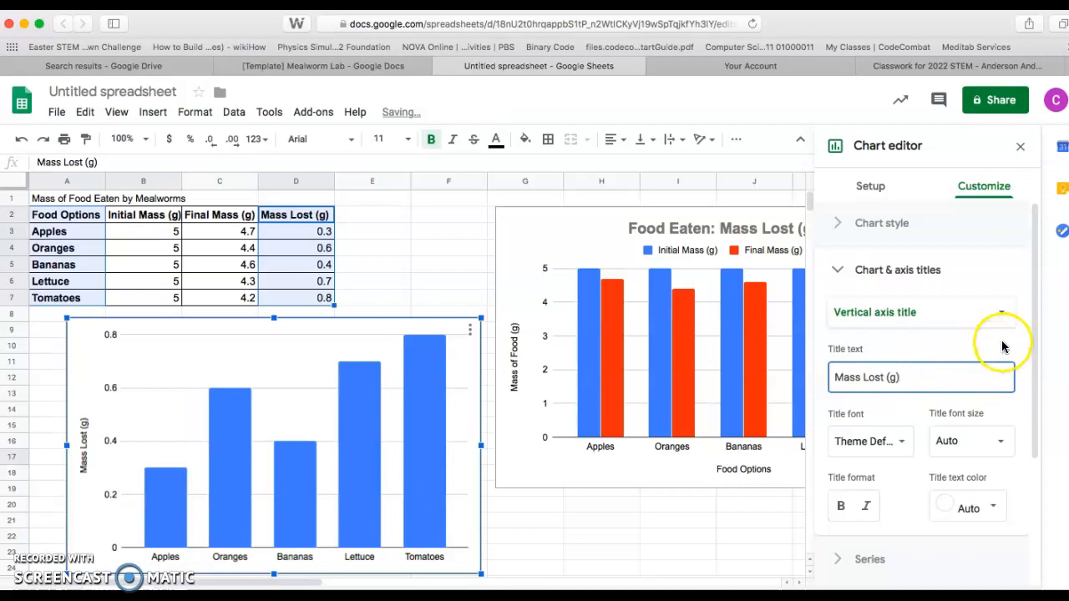
Step: Give the new chart the title "Mass of Food Eaten by Mealworms" and center it
left_click(1003, 311)
left_click(923, 238)
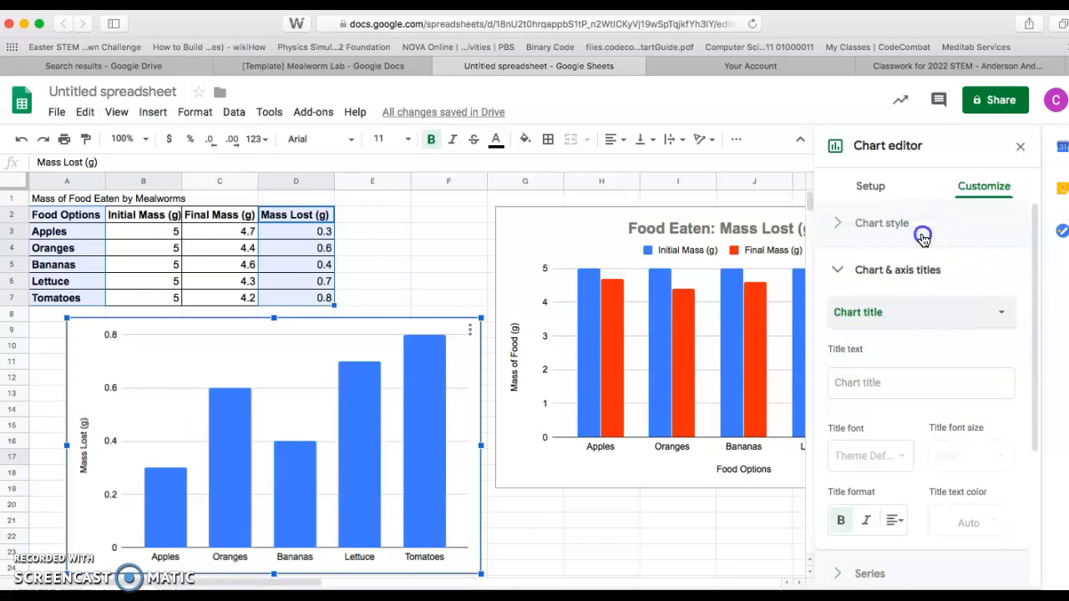
left_click(914, 381)
type("Mass of Food Eaten by Mealworms")
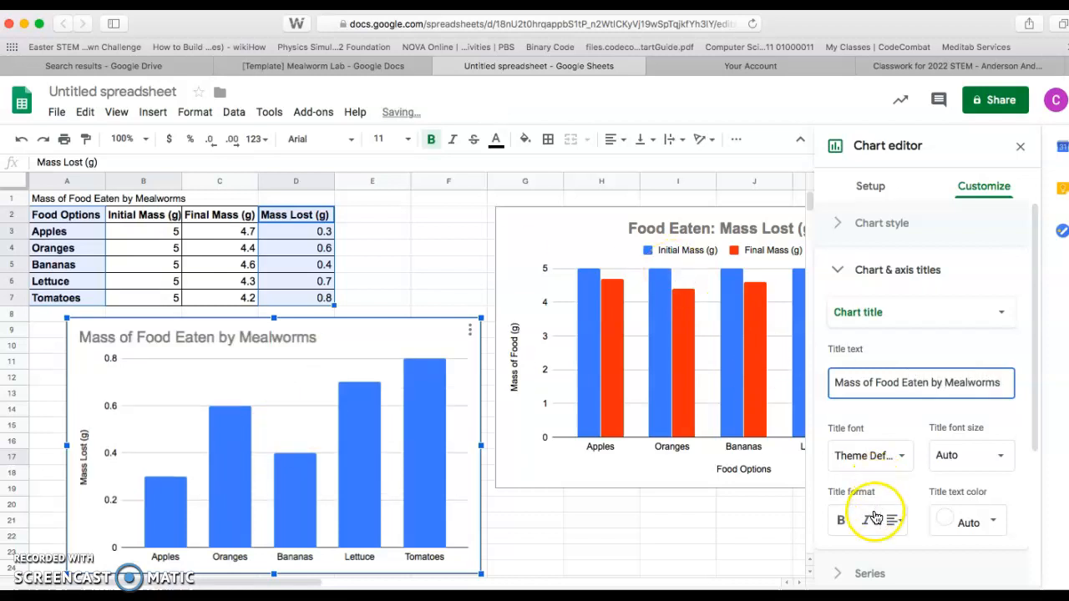
left_click(902, 522)
left_click(916, 551)
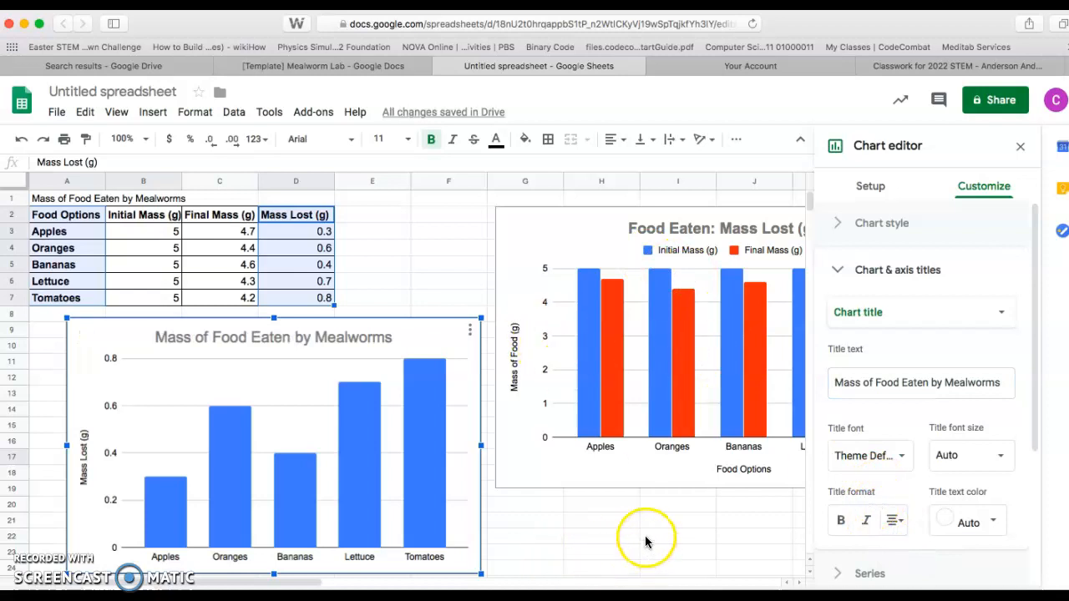
Step: Set the new chart's horizontal axis title to "Food Options" and close the chart editor
left_click(991, 314)
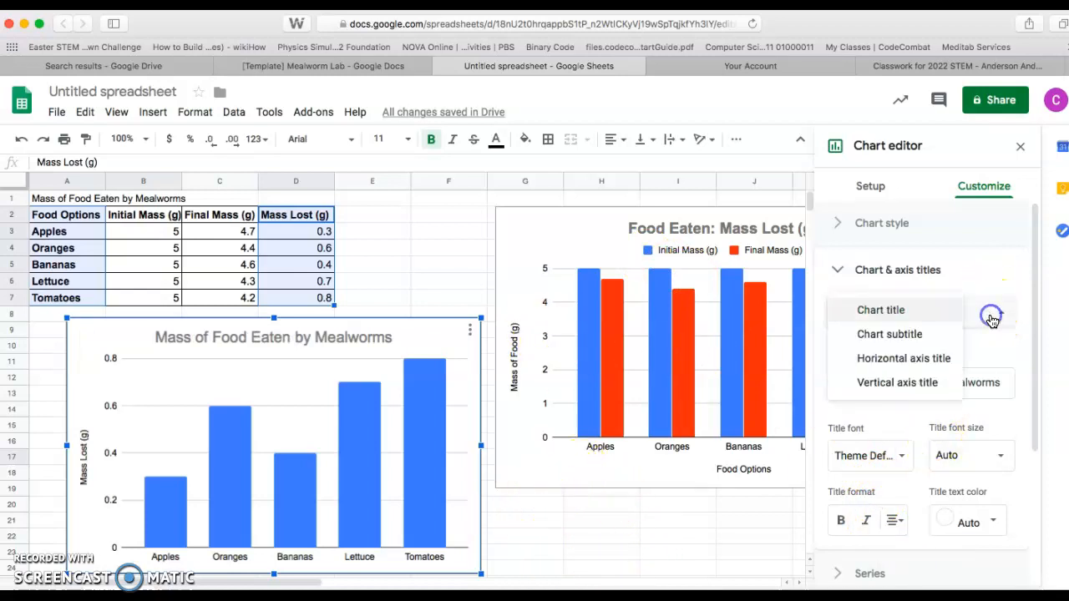
left_click(931, 368)
left_click(898, 375)
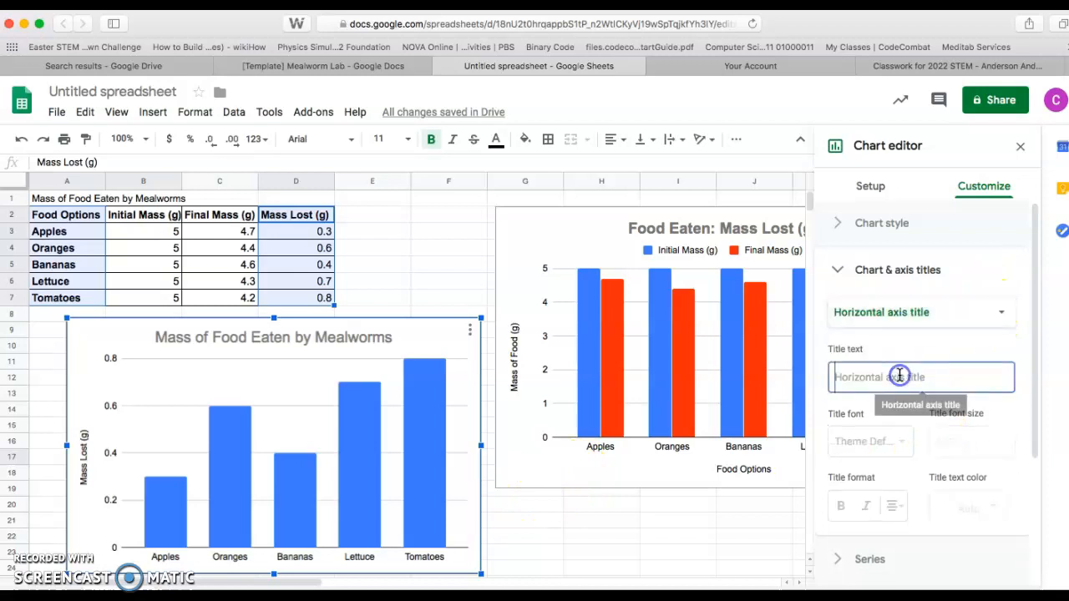
type("Food Options")
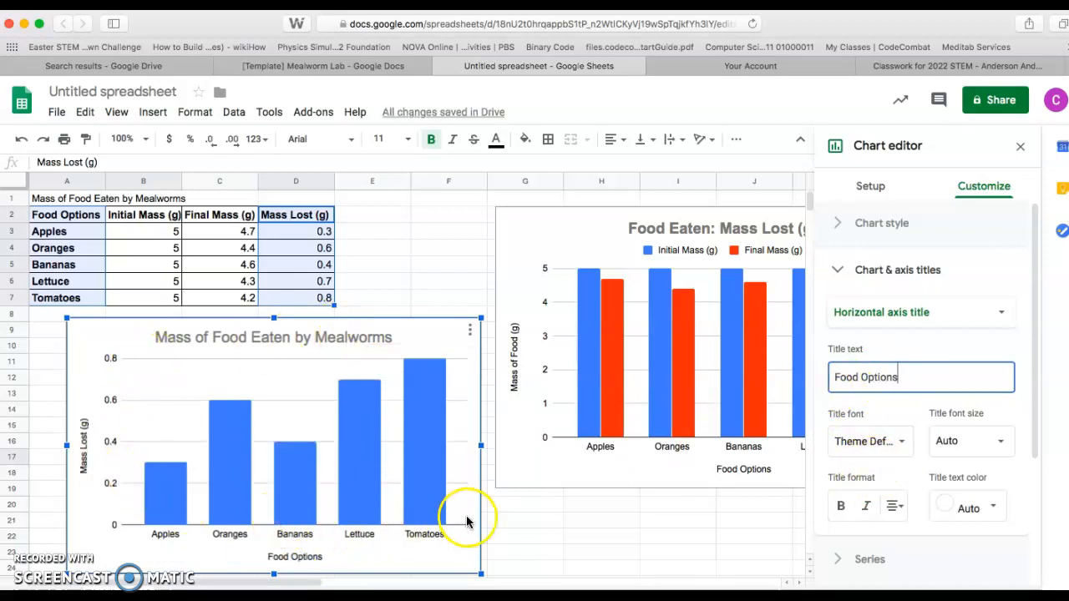
left_click(399, 278)
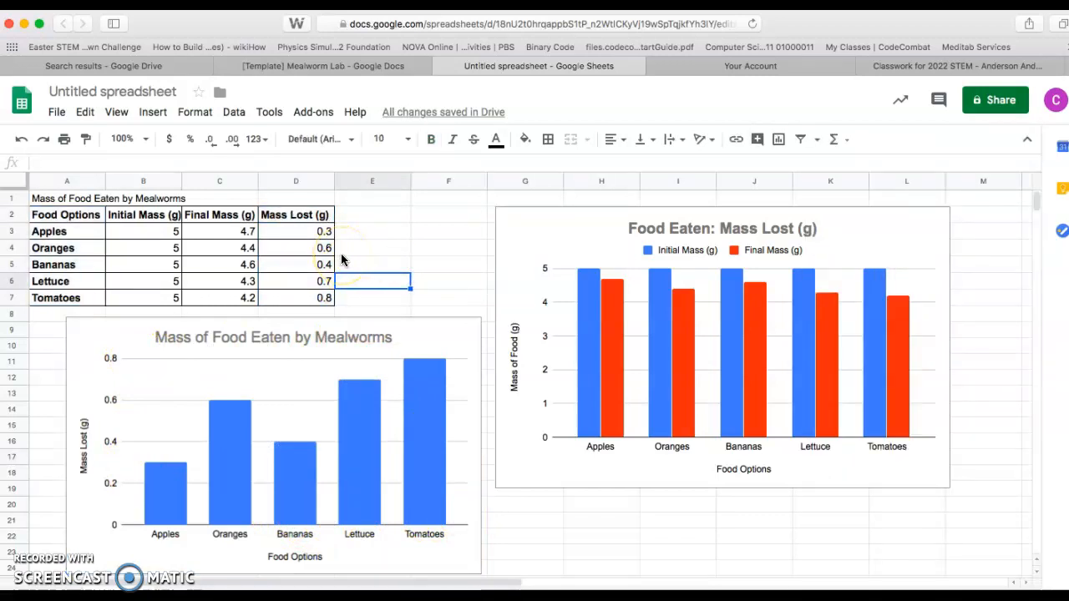